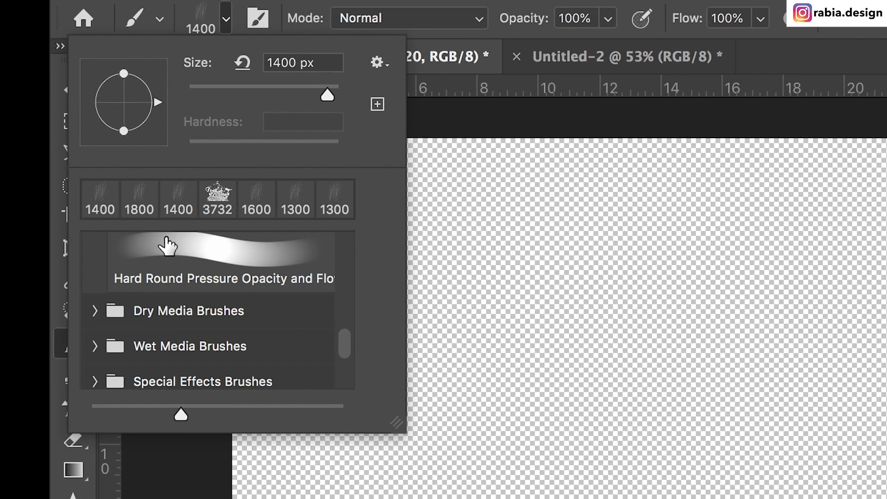
Step: Choose the Hard Round brush from General Brushes and reduce its size to 10 px
scroll(169, 245, "up", 5)
left_click(119, 367)
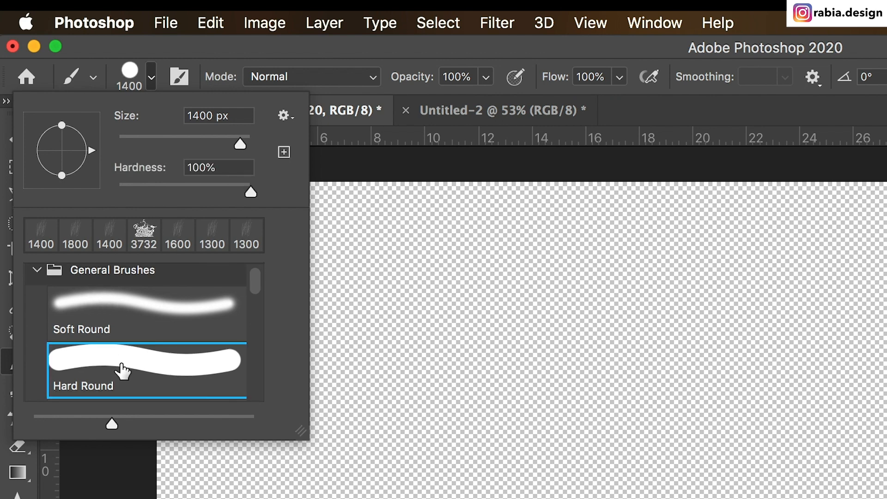
left_click(151, 82)
key("bracketleft")
key("bracketleft")
key("bracketleft")
key("bracketleft")
key("bracketleft")
key("bracketleft")
key("bracketleft")
key("bracketleft")
key("bracketleft")
key("bracketleft")
key("bracketleft")
key("bracketleft")
key("bracketleft")
key("bracketleft")
key("bracketleft")
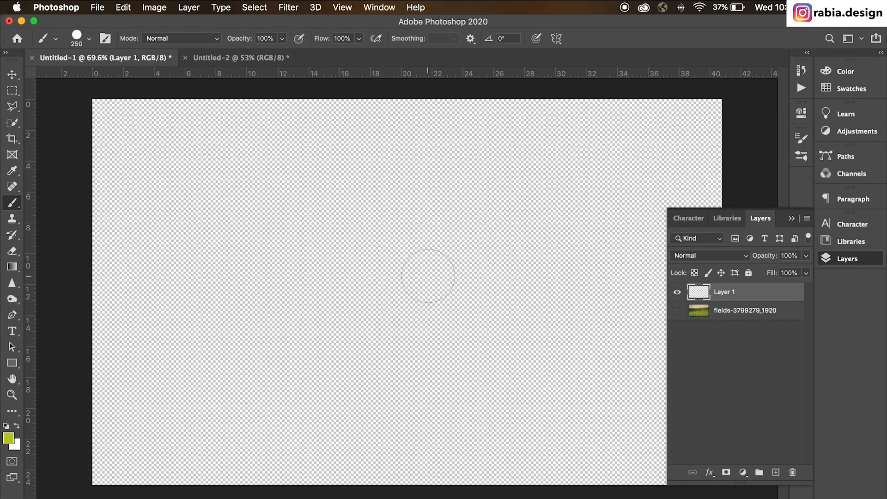
key("bracketleft")
key("bracketleft")
key("bracketleft")
key("bracketleft")
key("bracketleft")
key("bracketleft")
key("bracketleft")
key("bracketleft")
Step: Paint a cluster of long, slanted, overlapping green grass blades on the left half of Layer 1
left_click_drag(318, 151, 263, 427)
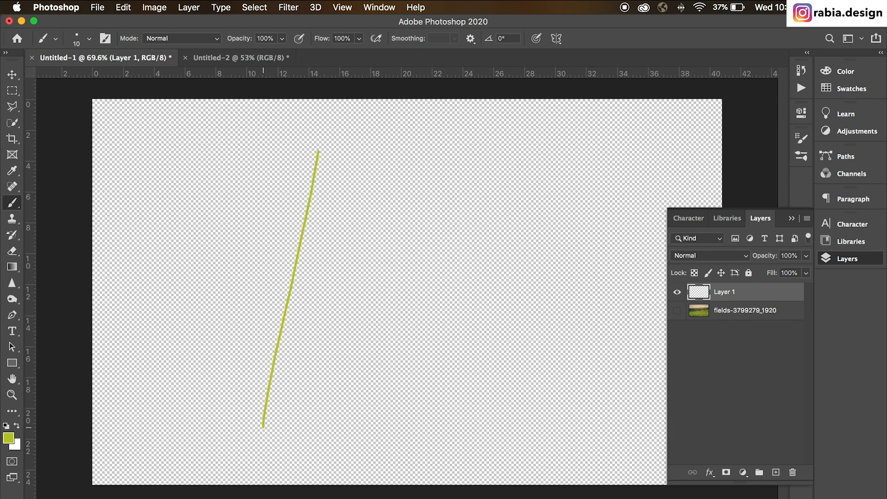
left_click_drag(333, 160, 278, 419)
left_click_drag(334, 222, 295, 426)
left_click_drag(274, 206, 221, 398)
left_click_drag(305, 193, 242, 371)
left_click_drag(268, 240, 238, 381)
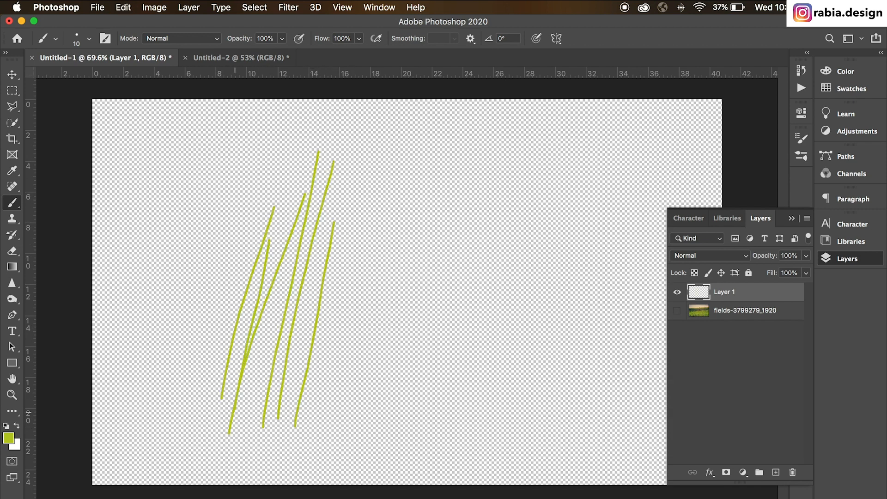
left_click_drag(348, 185, 285, 457)
left_click_drag(285, 220, 261, 395)
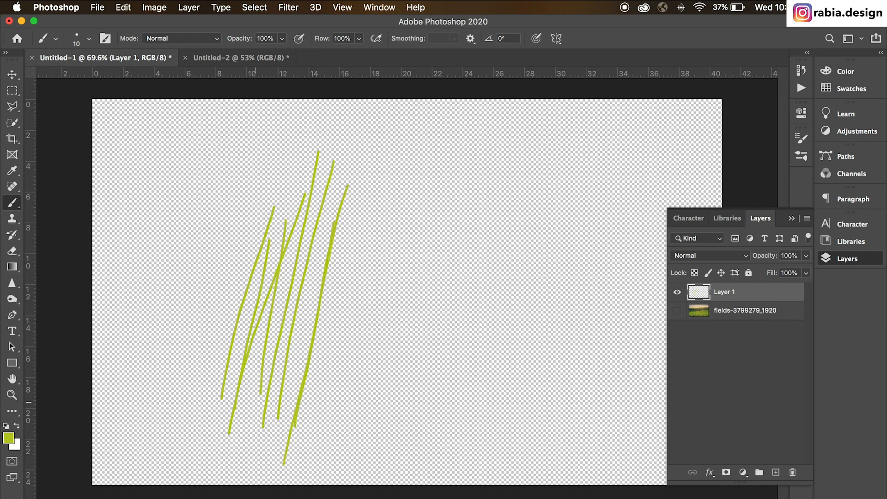
left_click_drag(287, 187, 255, 425)
left_click_drag(365, 184, 281, 437)
Step: Enclose the grass blades in a rectangular selection and define them as a brush preset named Grass 2
key("m")
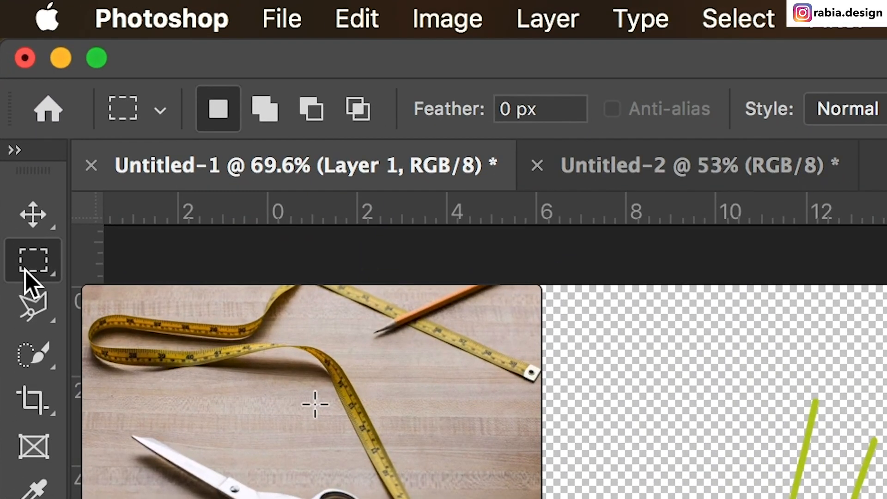
mouse_move(553, 338)
left_mouse_down()
mouse_move(443, 498)
mouse_move(365, 476)
mouse_move(372, 498)
mouse_move(388, 498)
left_mouse_up()
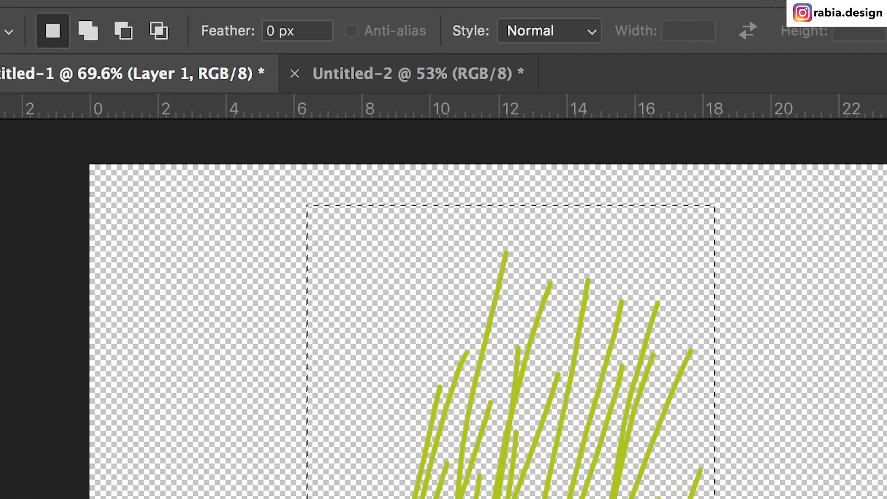
left_click(212, 7)
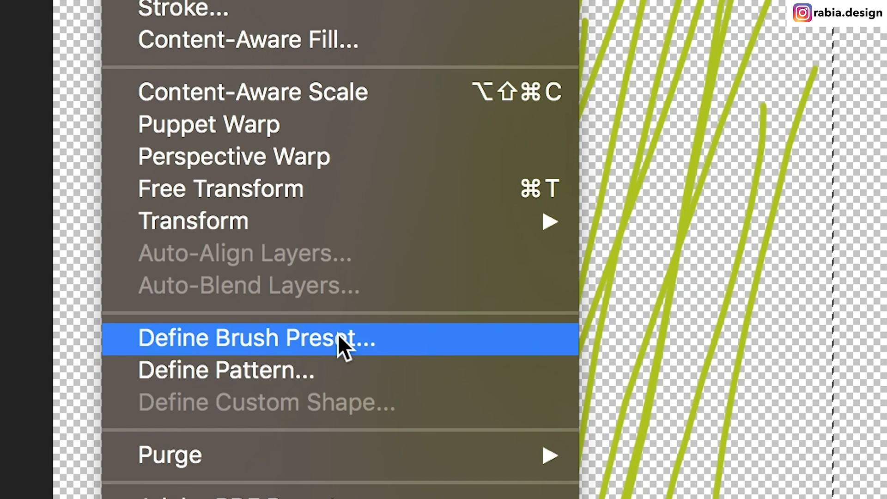
left_click(340, 338)
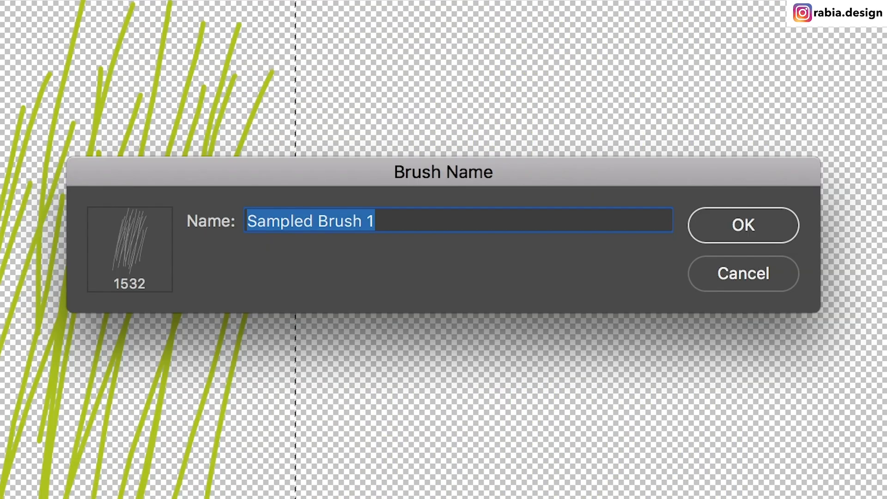
type("Gra")
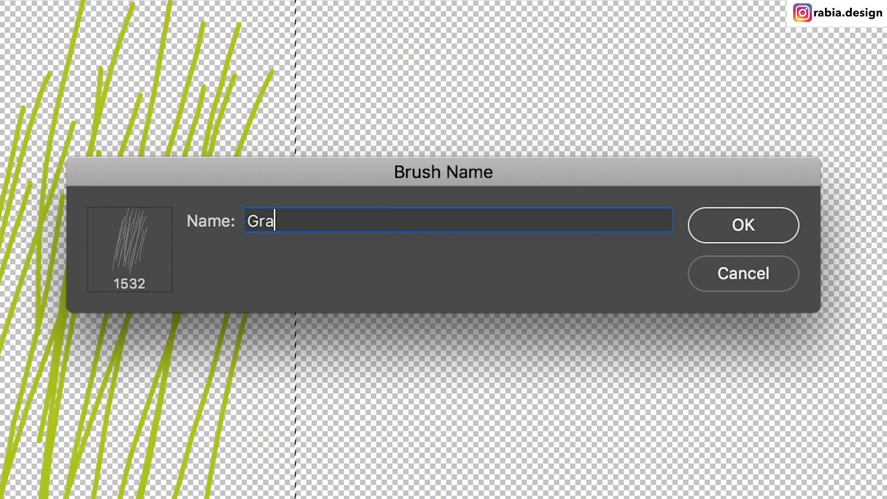
type("ss 2")
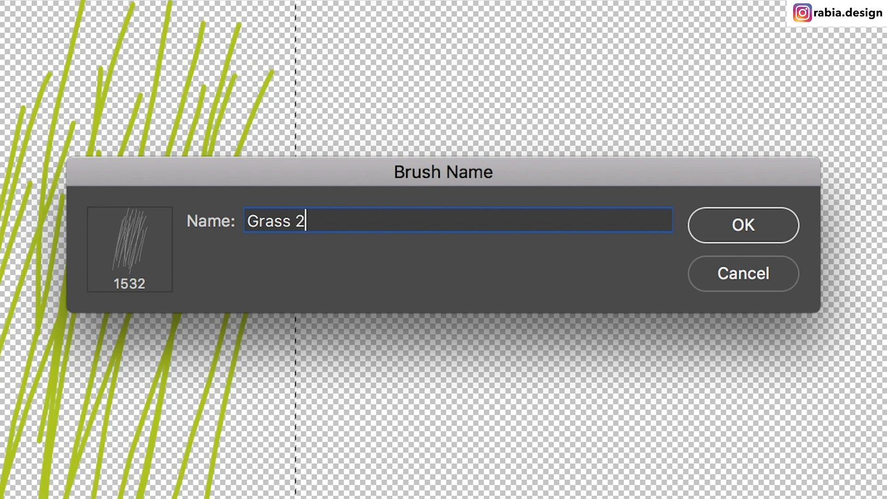
left_click(760, 227)
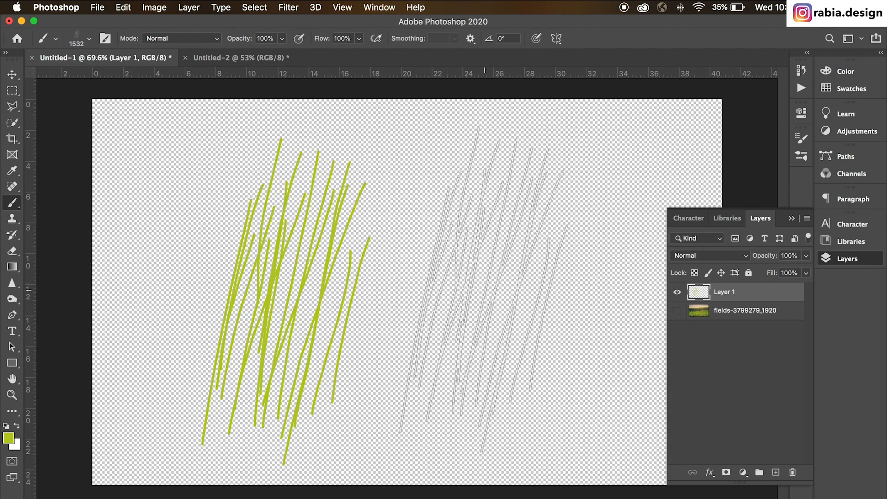
Step: Test the Grass 2 brush with single stamps and a long stroke across the canvas, and undo the test marks
left_click(484, 289)
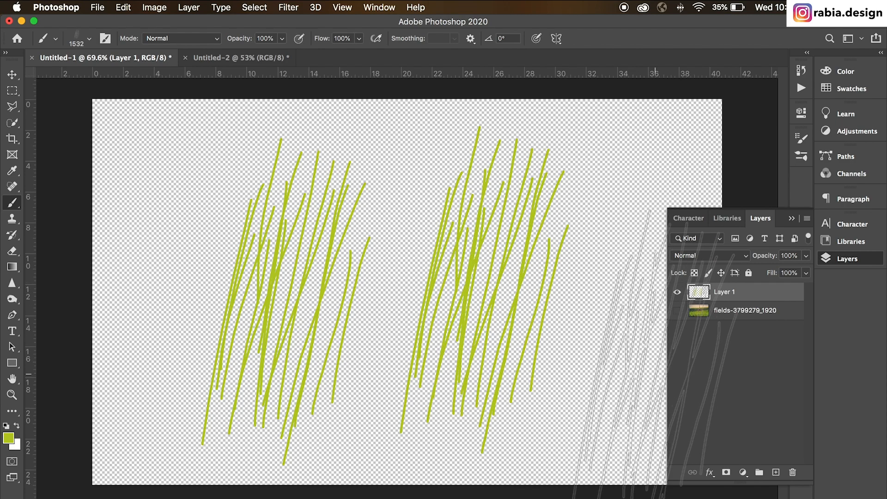
mouse_move(183, 286)
left_mouse_down()
mouse_move(595, 286)
mouse_move(725, 333)
left_mouse_up()
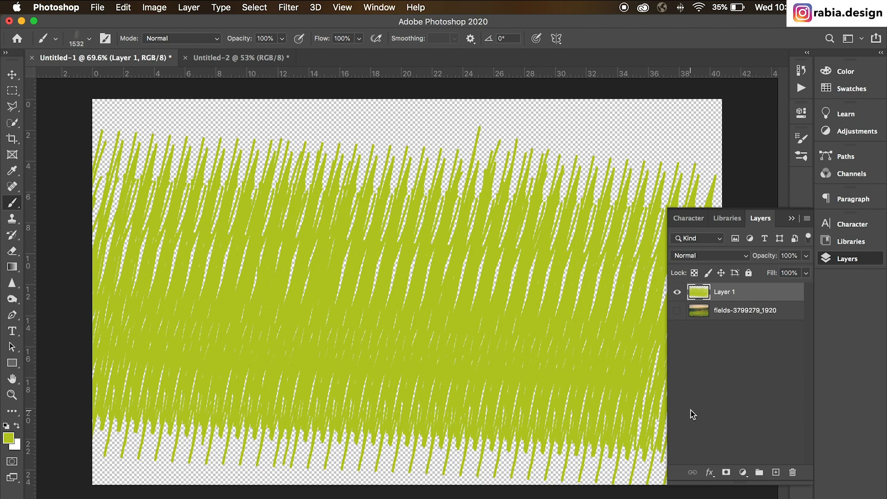
key("super+z")
left_click(410, 315)
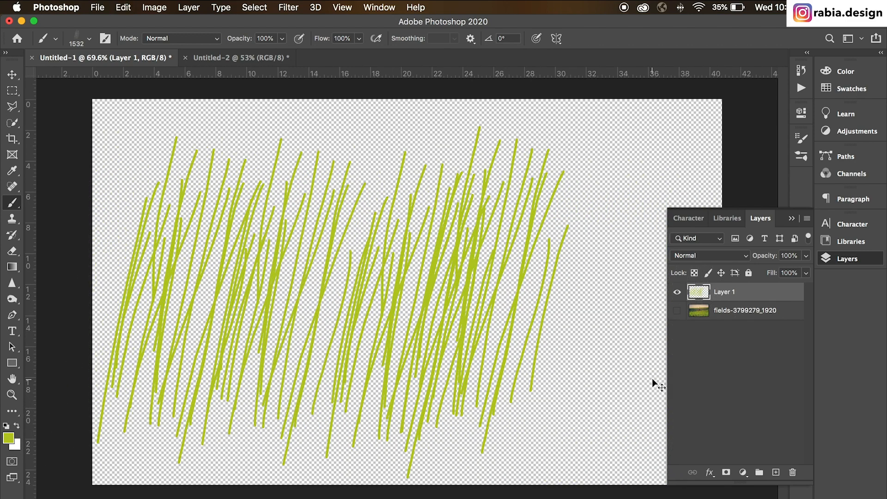
key("super+z")
key("super+z")
key("super+z")
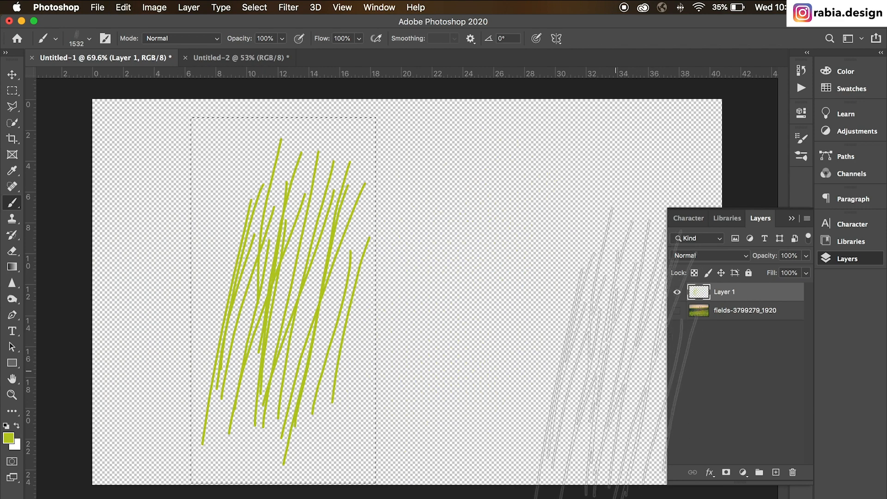
Step: Stamp the grass brush once beside the drawn blades and place the fields image as an embedded object scaled to cover the canvas
left_click(482, 282)
left_click(104, 6)
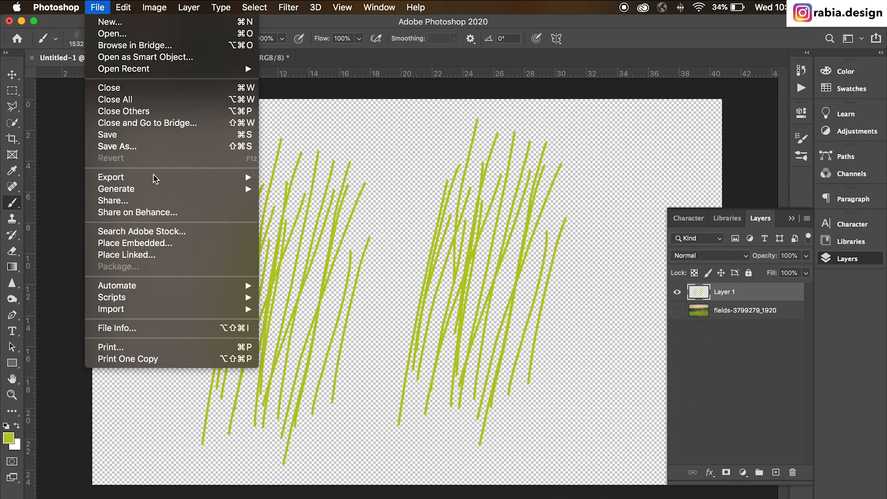
left_click(160, 243)
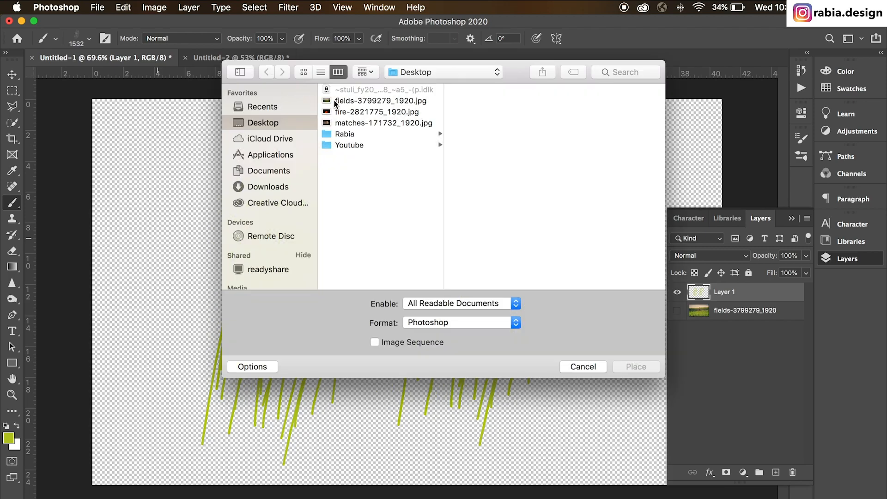
double_click(363, 102)
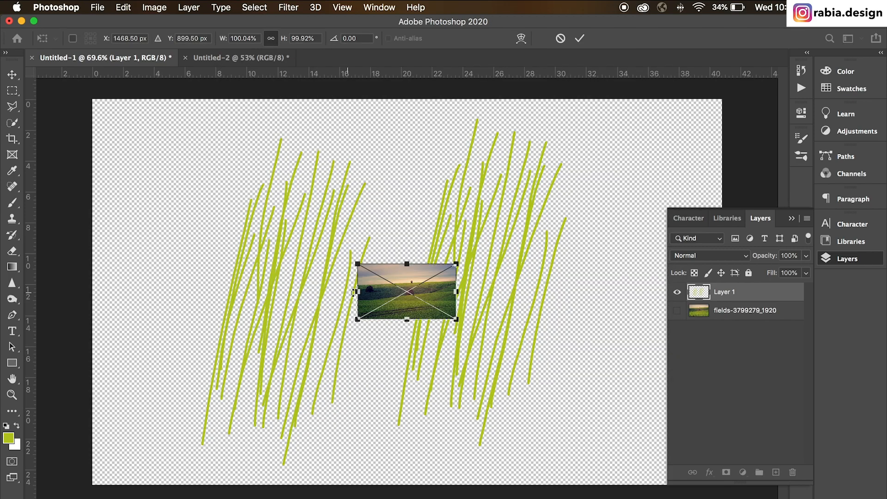
left_click_drag(358, 291, 0, 291)
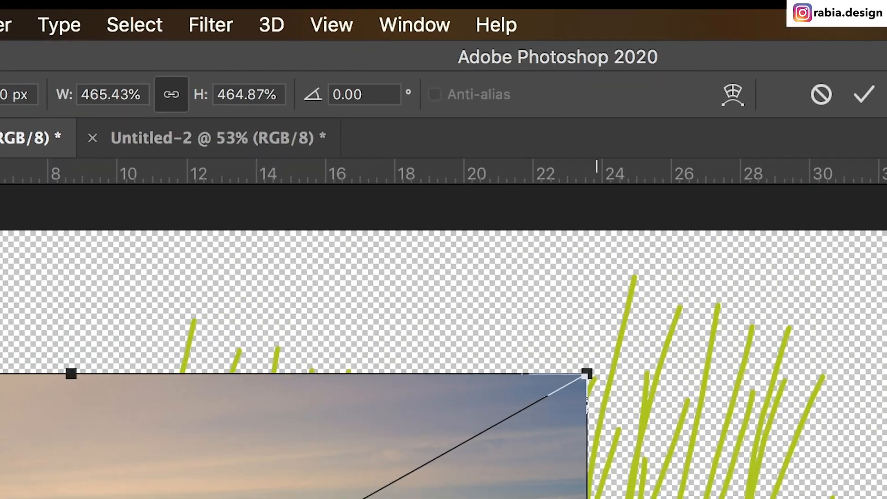
left_click_drag(551, 317, 885, 130)
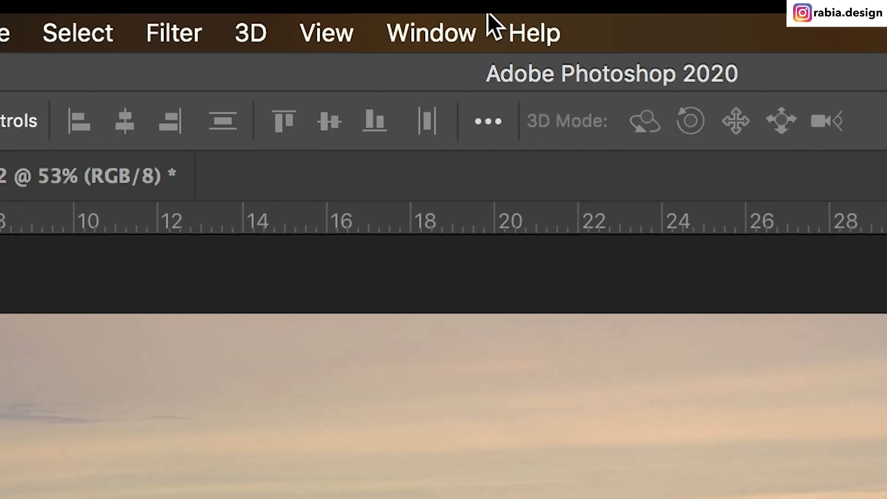
Step: In the brush settings, turn off Texture and set the Scattering amount to 67%
left_click(413, 23)
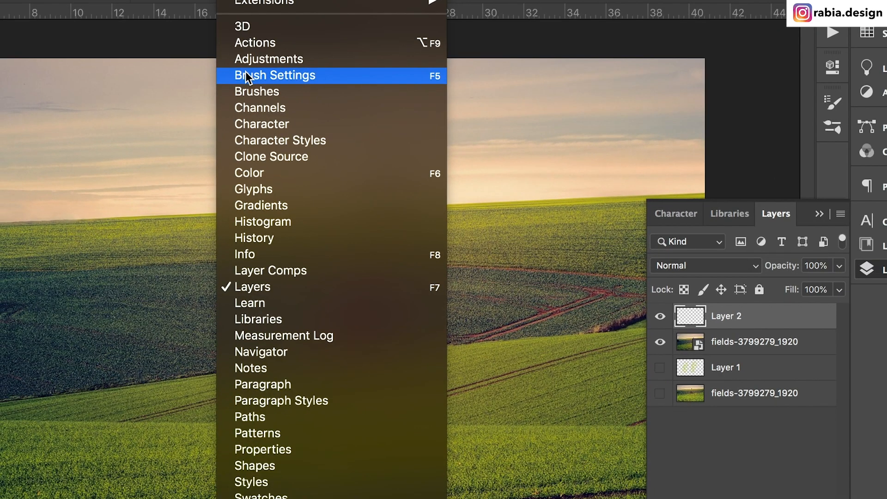
left_click(246, 75)
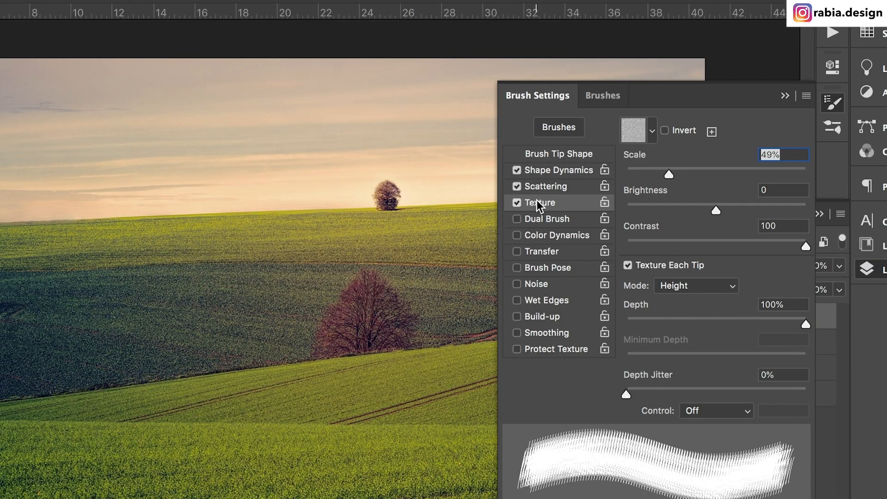
left_click(542, 173)
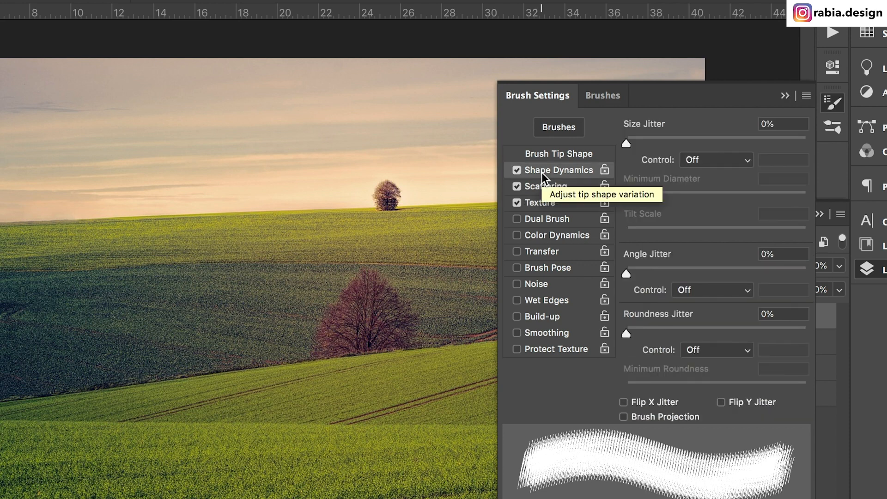
left_click(545, 203)
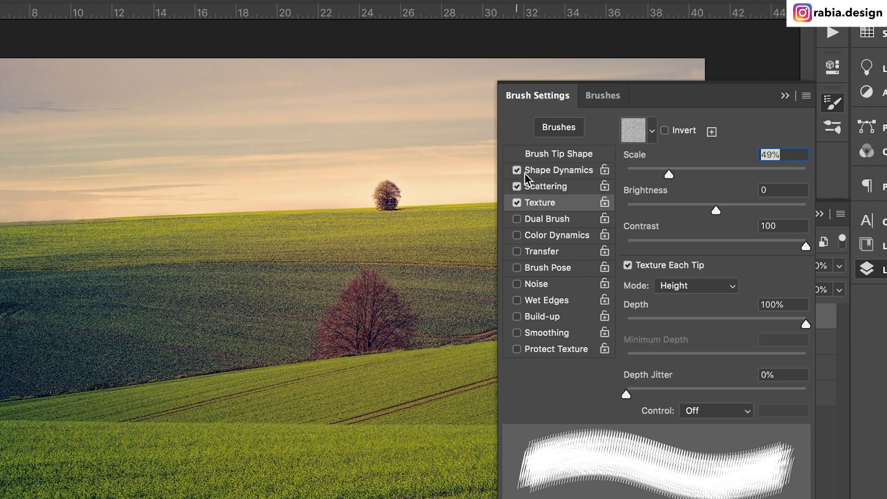
left_click(541, 173)
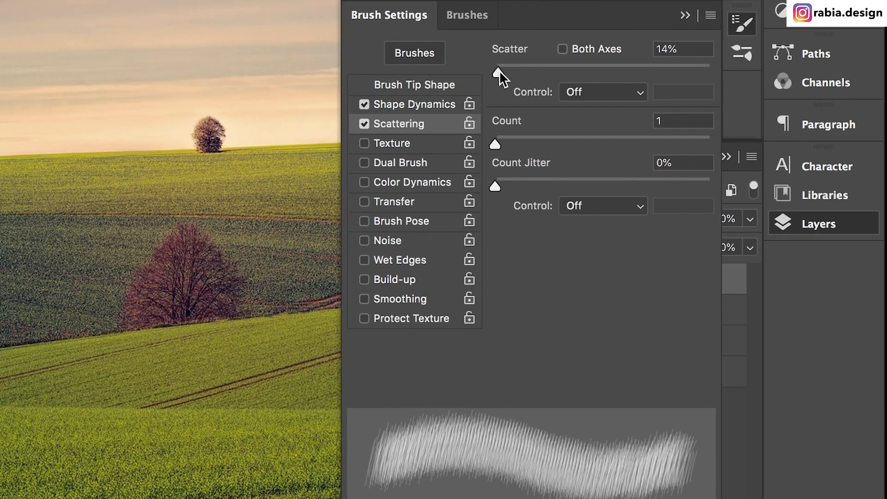
left_click_drag(499, 70, 509, 70)
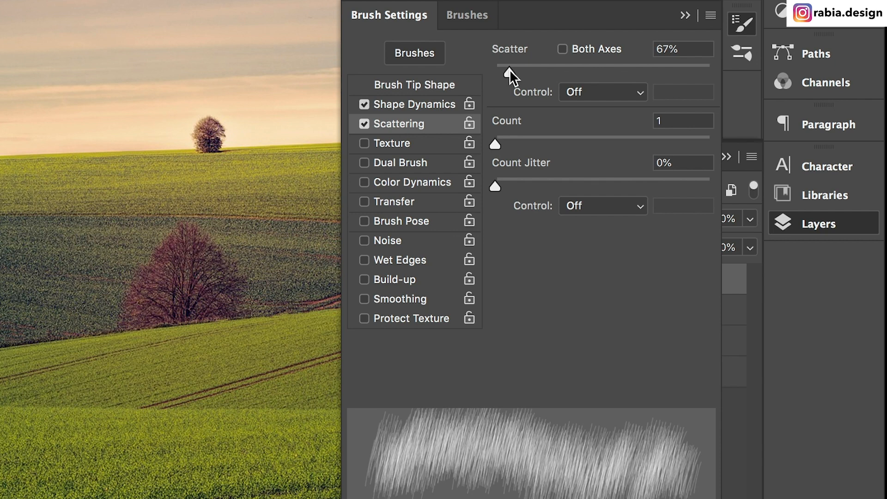
Step: Set the brush tip spacing to 14% and the Shape Dynamics angle jitter to 9%, and close the brush settings
left_click(401, 83)
left_click_drag(500, 360, 510, 361)
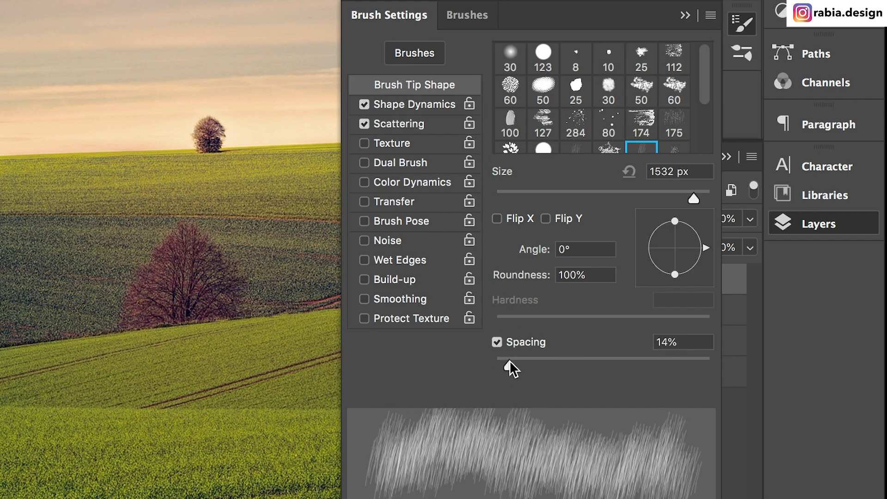
left_click(421, 107)
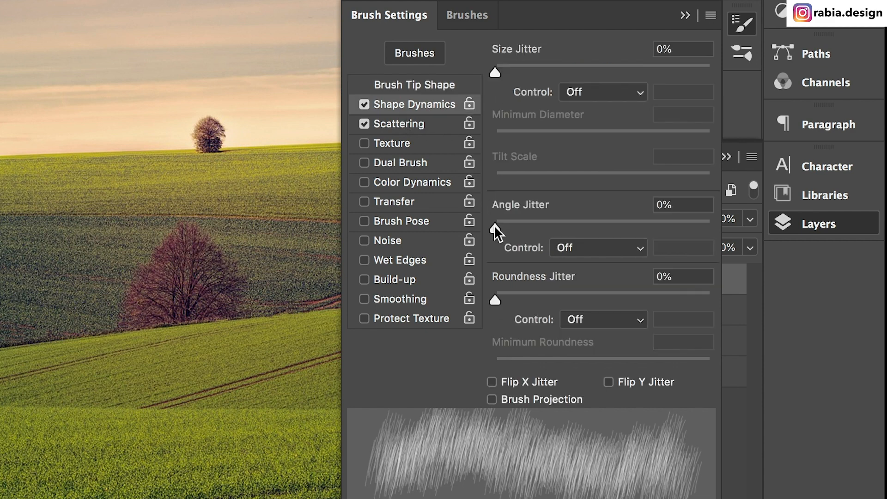
left_click_drag(496, 229, 514, 225)
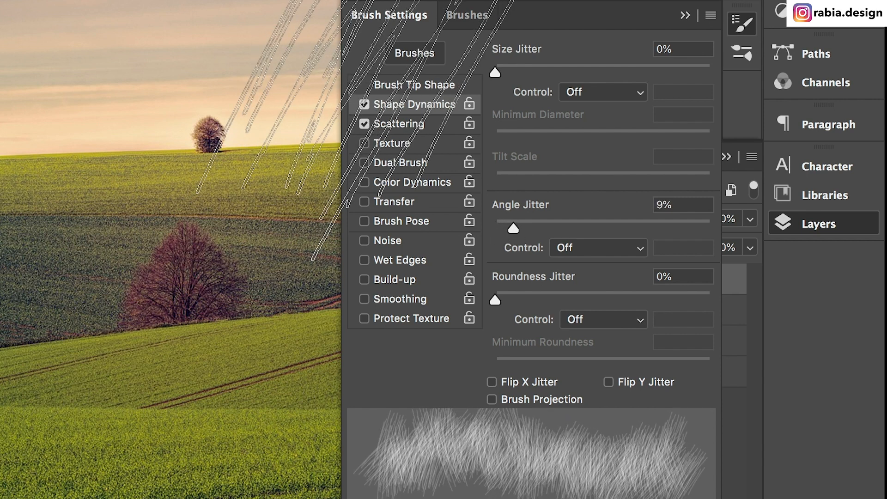
left_click(378, 17)
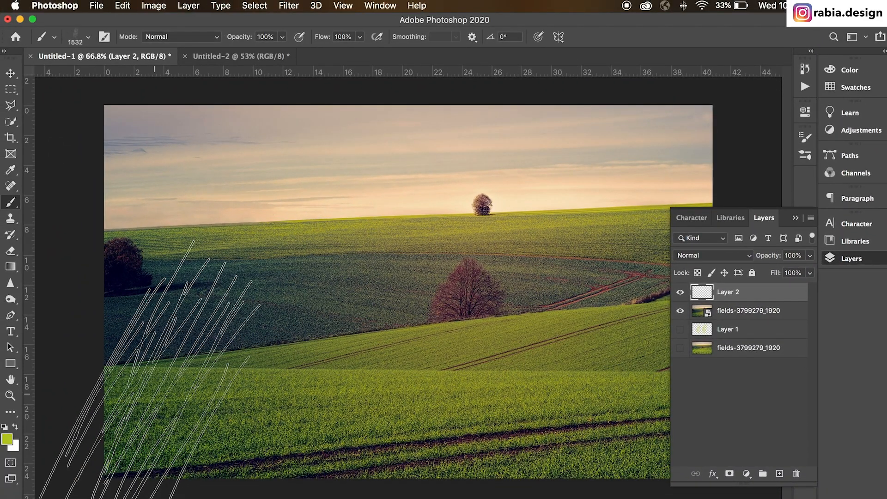
Step: Try painting a grass stroke across the lower field on Layer 2 at 1532 px, and undo it
mouse_move(130, 376)
left_mouse_down()
mouse_move(646, 413)
mouse_move(721, 386)
left_mouse_up()
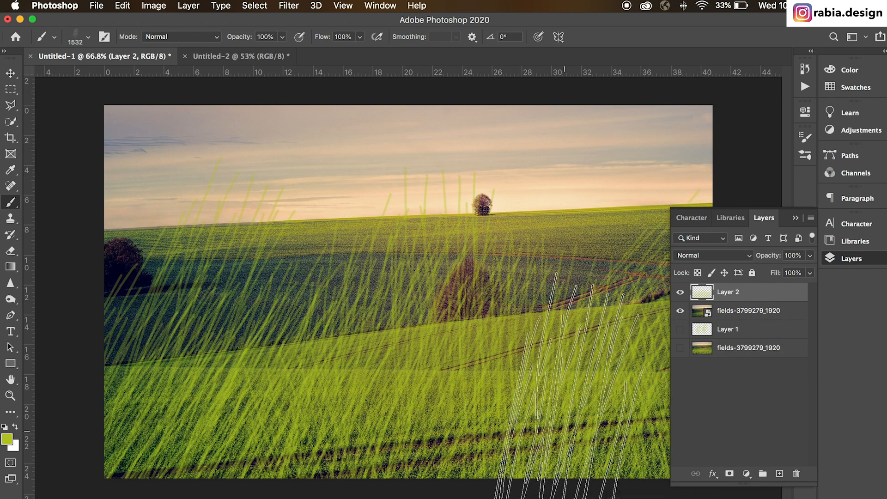
key("z")
key("super+z")
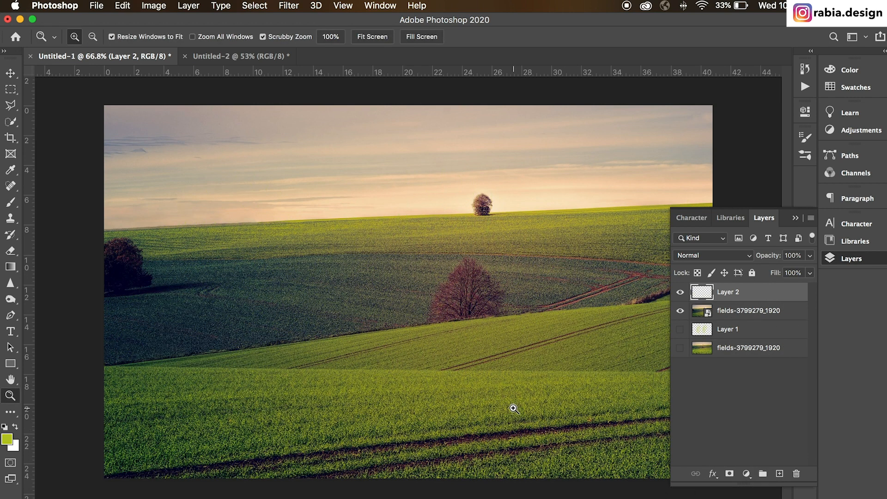
Step: Paint grass back and forth across the lower field on Layer 2 with the grass brush at 1100 px
key("b")
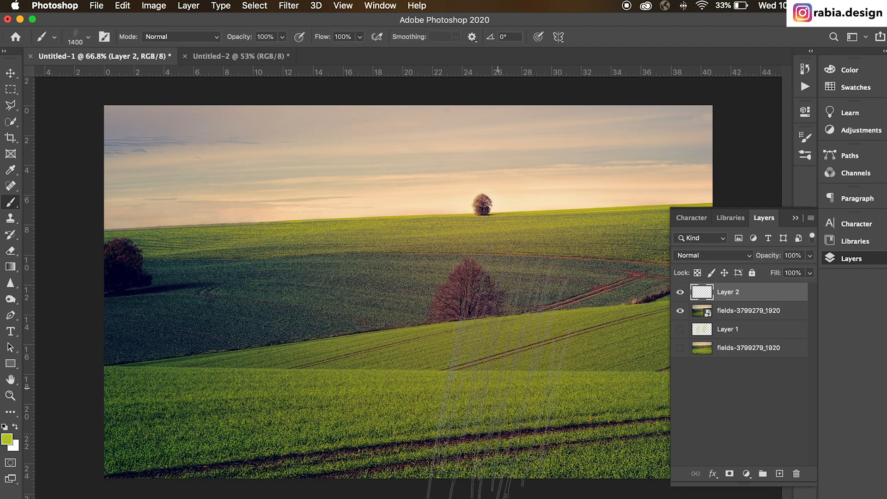
key("z")
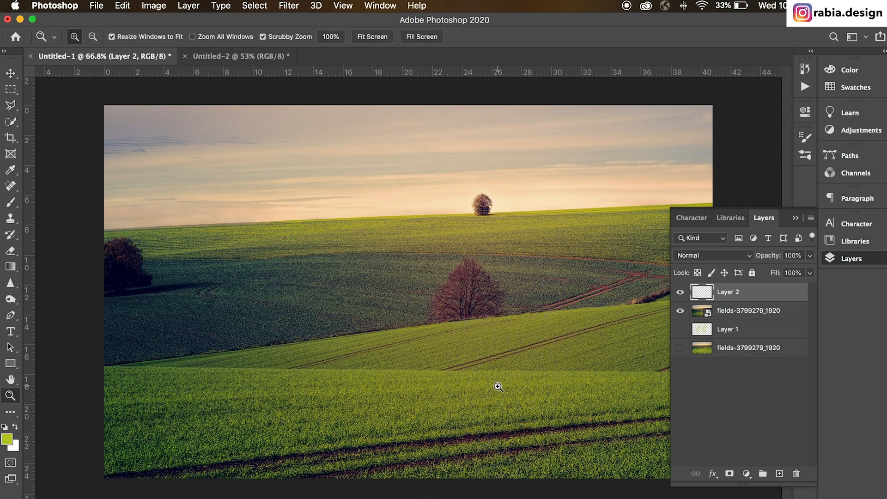
left_click_drag(498, 386, 485, 394)
key("b")
key("v")
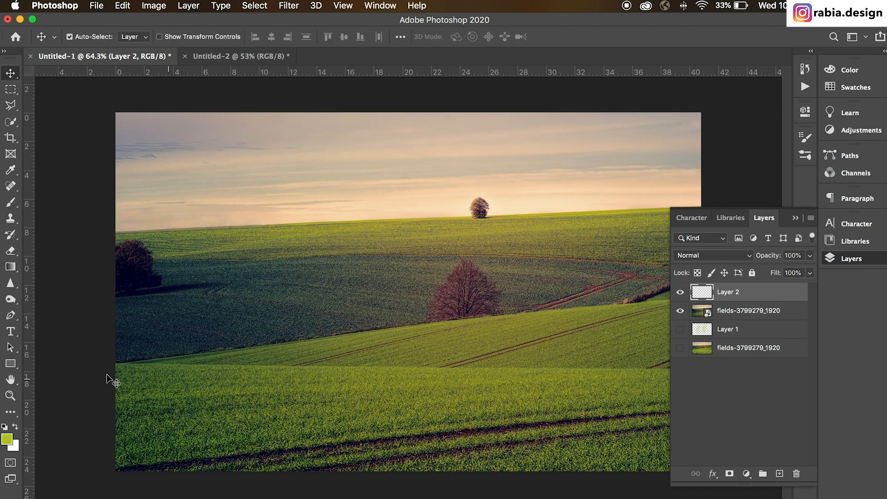
key("b")
mouse_move(60, 377)
left_mouse_down()
mouse_move(693, 416)
mouse_move(831, 406)
left_mouse_up()
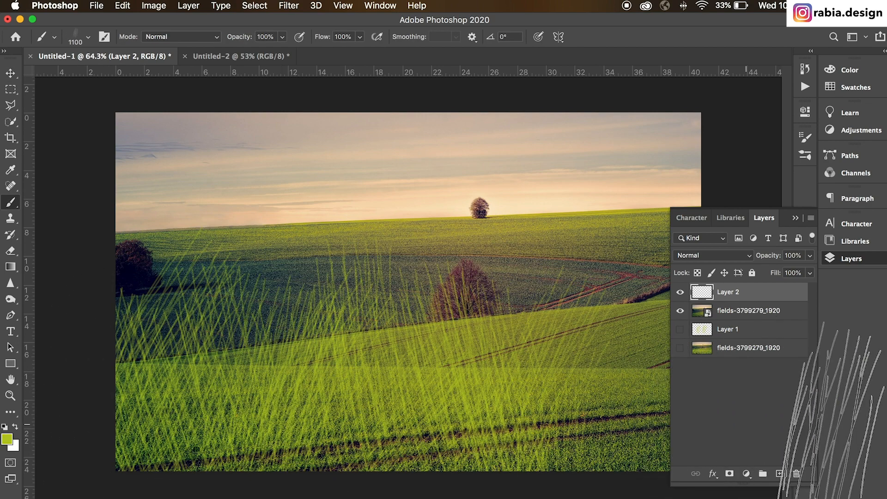
left_click_drag(648, 424, 5, 375)
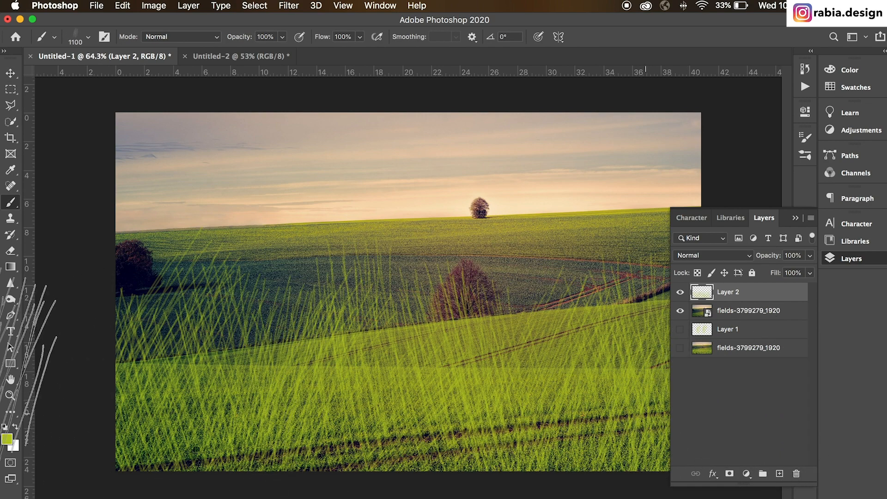
key("super+z")
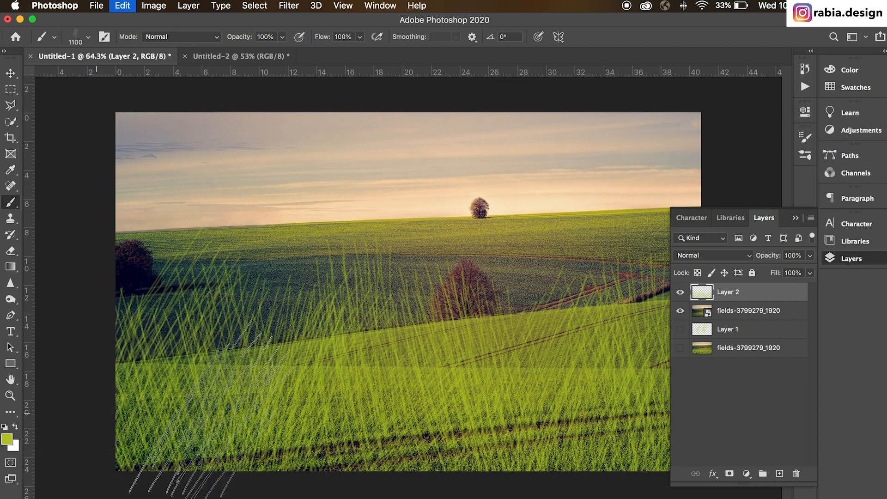
key("super+shift+z")
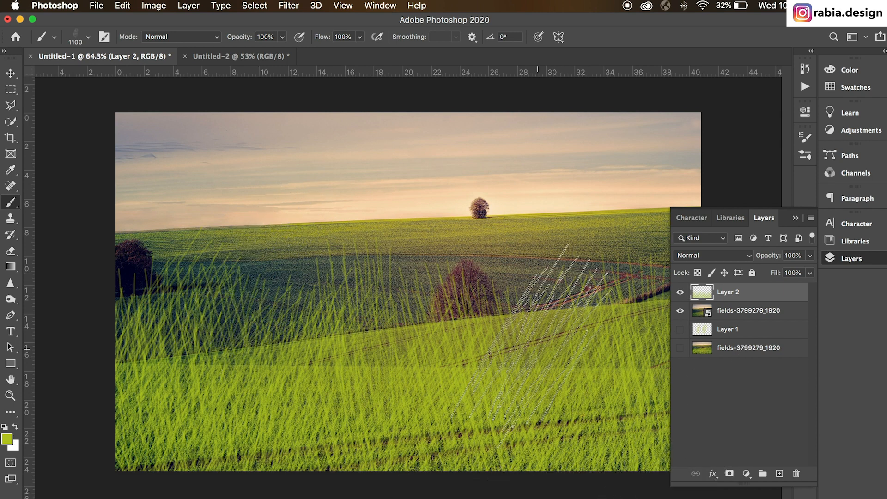
Step: Switch to the Untitled-2 document and hide the Color Fill 1 layer
left_click(205, 57)
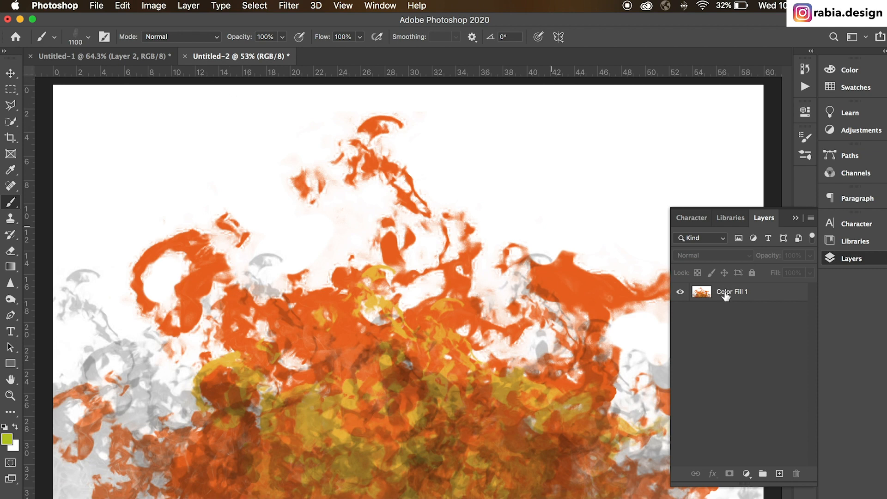
left_click(680, 295)
key("z")
left_click_drag(613, 283, 595, 296)
key("v")
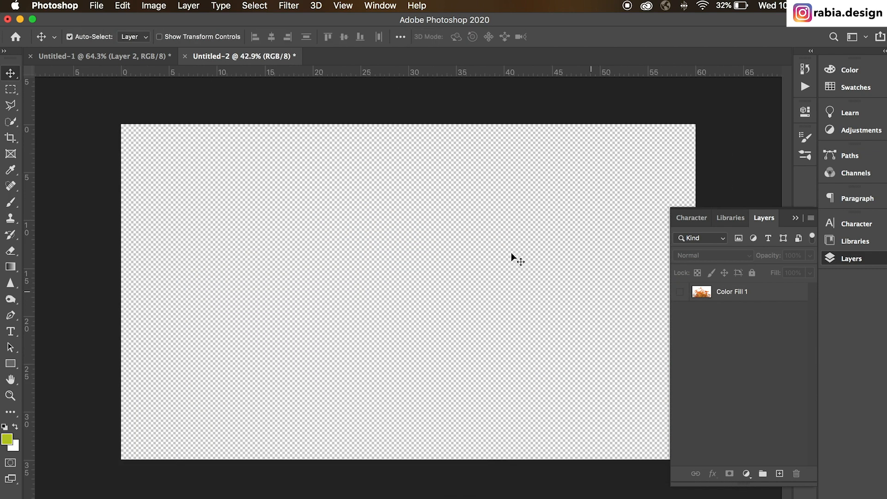
Step: Place fire-2821775_1920.jpg as an embedded object and scale it to cover the whole canvas
left_click(97, 6)
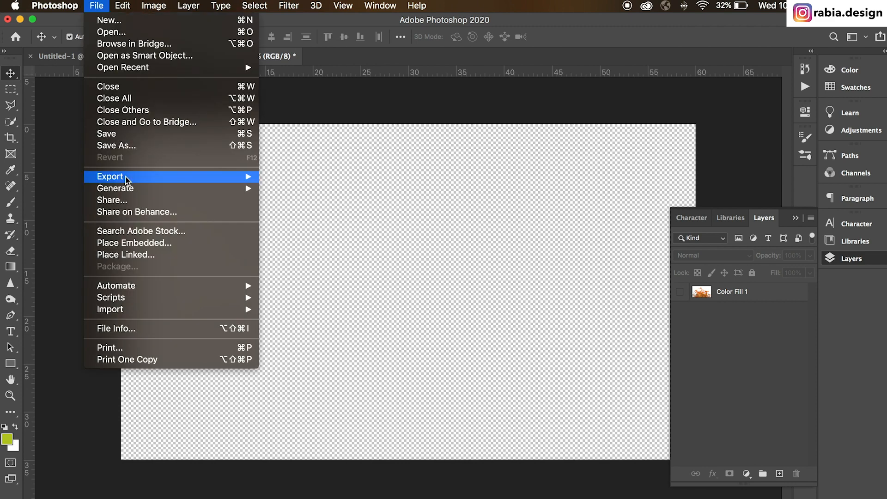
left_click(132, 242)
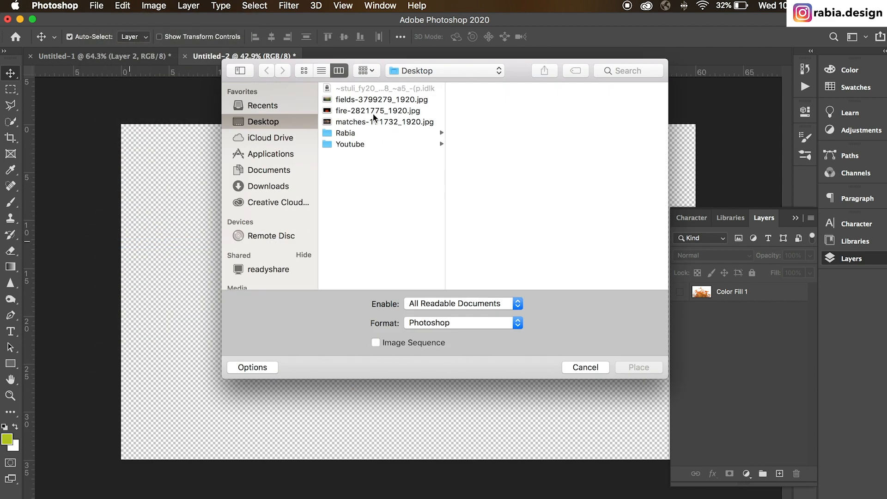
left_click(373, 111)
left_click(624, 367)
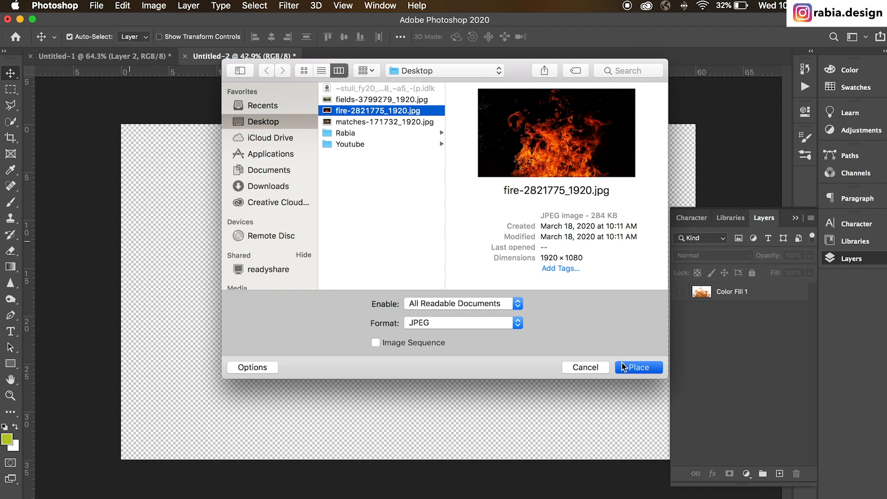
left_click_drag(377, 291, 31, 292)
left_click_drag(439, 291, 789, 292)
left_click_drag(503, 224, 506, 255)
key("Return")
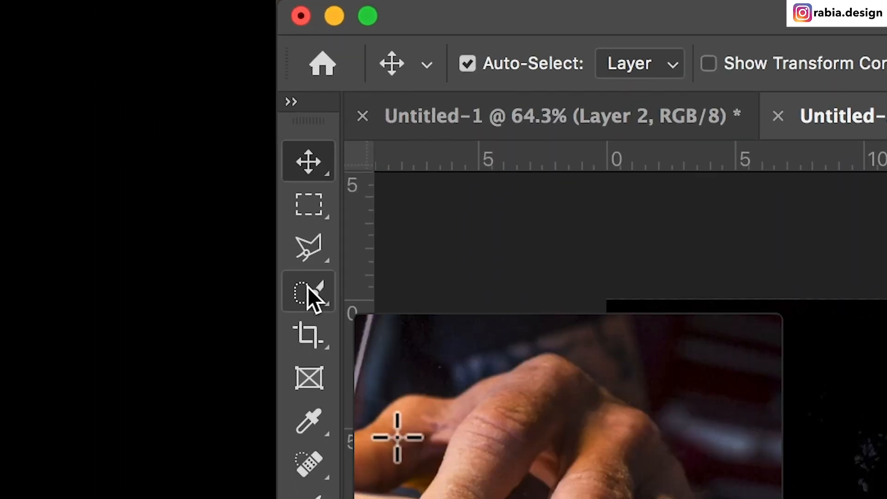
Step: Open Select and Mask for the fire layer and set the Onion Skin view's transparency to 27%
left_click(11, 121)
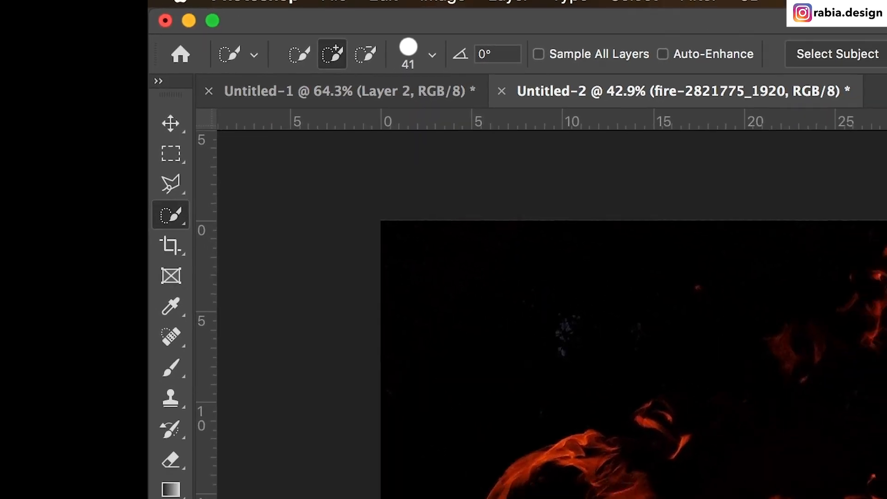
left_click(754, 51)
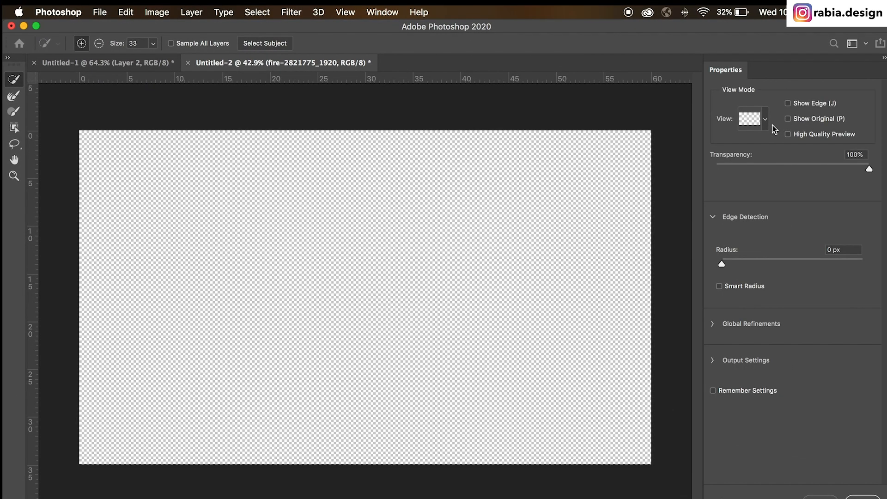
left_click(763, 122)
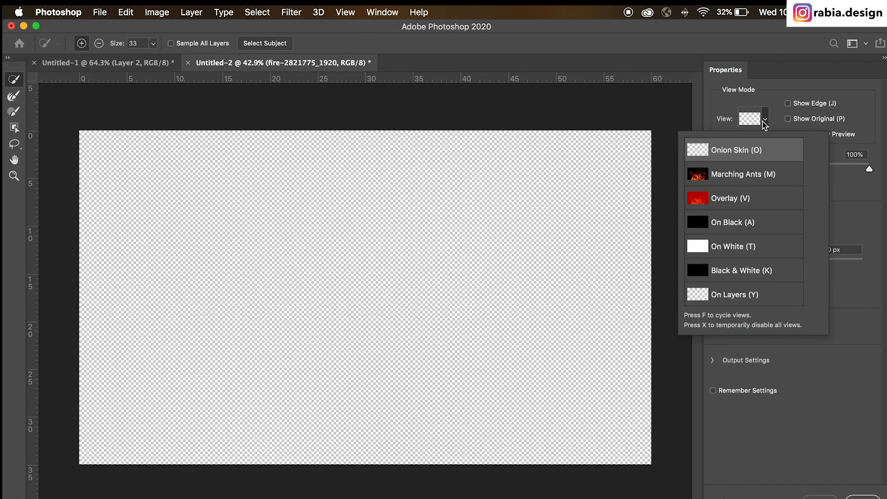
left_click(842, 170)
left_click_drag(843, 170, 756, 172)
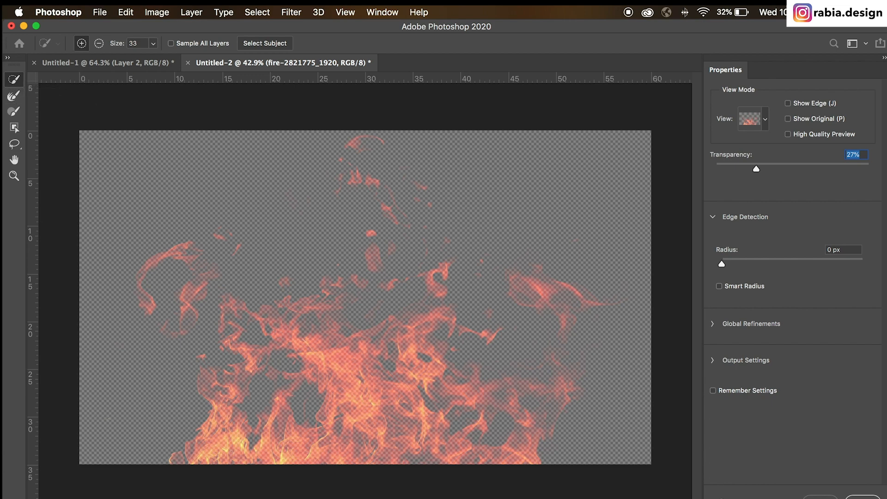
Step: Select the flames with the Quick Selection tool and refine their edges with the Refine Edge Brush at size 500, applying the result
mouse_move(227, 443)
left_mouse_down()
mouse_move(249, 421)
mouse_move(467, 413)
mouse_move(497, 399)
mouse_move(558, 286)
mouse_move(499, 277)
mouse_move(523, 282)
left_mouse_up()
mouse_move(418, 265)
left_mouse_down()
mouse_move(333, 295)
mouse_move(371, 185)
mouse_move(319, 283)
left_mouse_up()
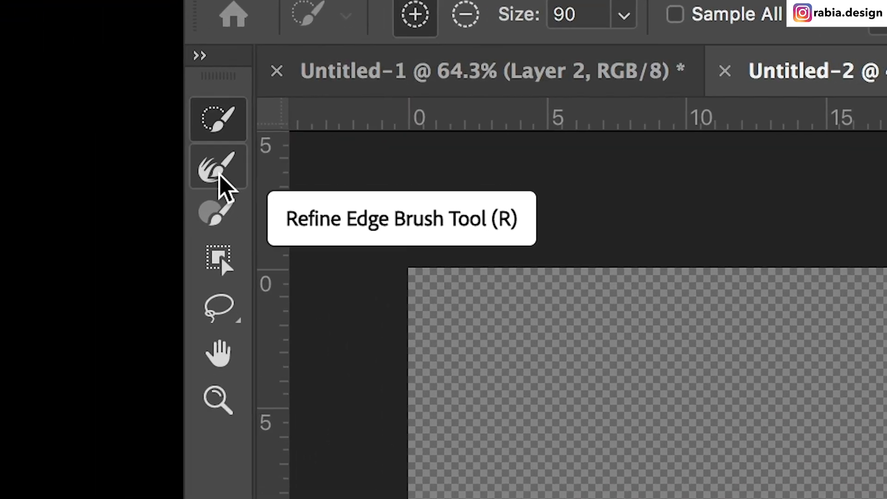
left_click(218, 174)
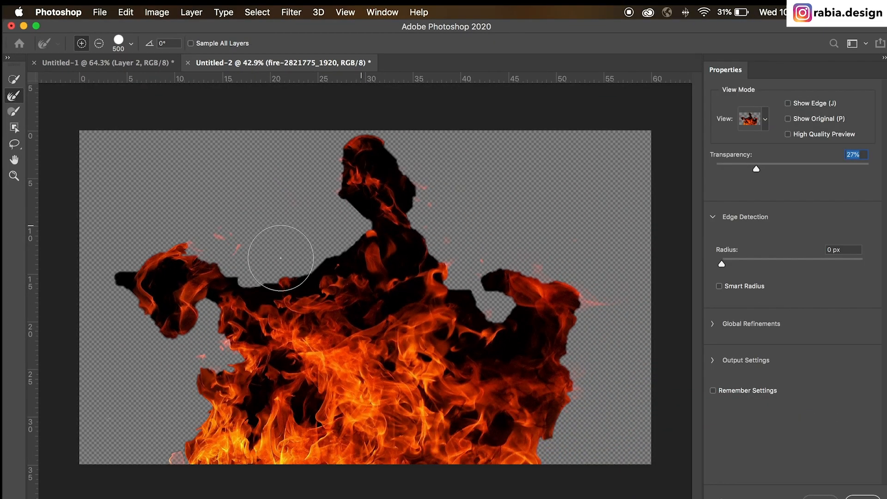
mouse_move(281, 258)
left_mouse_down()
mouse_move(342, 262)
mouse_move(300, 288)
mouse_move(197, 277)
mouse_move(163, 258)
mouse_move(142, 303)
mouse_move(267, 428)
mouse_move(241, 383)
mouse_move(174, 459)
mouse_move(294, 437)
mouse_move(384, 278)
mouse_move(406, 258)
mouse_move(362, 148)
left_mouse_up()
mouse_move(472, 332)
left_mouse_down()
mouse_move(515, 338)
mouse_move(461, 301)
mouse_move(512, 342)
mouse_move(495, 284)
mouse_move(544, 384)
mouse_move(457, 408)
mouse_move(488, 453)
mouse_move(419, 403)
mouse_move(396, 358)
mouse_move(340, 351)
mouse_move(302, 330)
mouse_move(395, 374)
mouse_move(484, 378)
mouse_move(507, 377)
mouse_move(563, 310)
left_mouse_up()
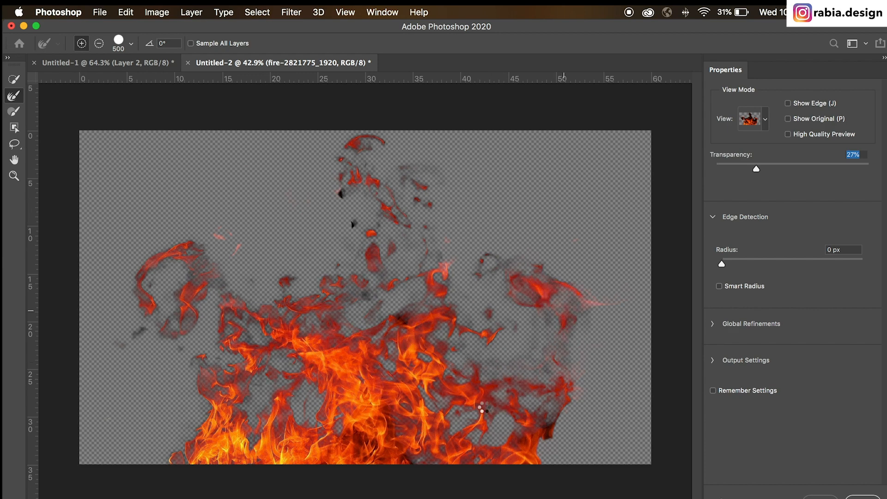
mouse_move(371, 229)
left_mouse_down()
mouse_move(358, 230)
mouse_move(425, 253)
left_mouse_up()
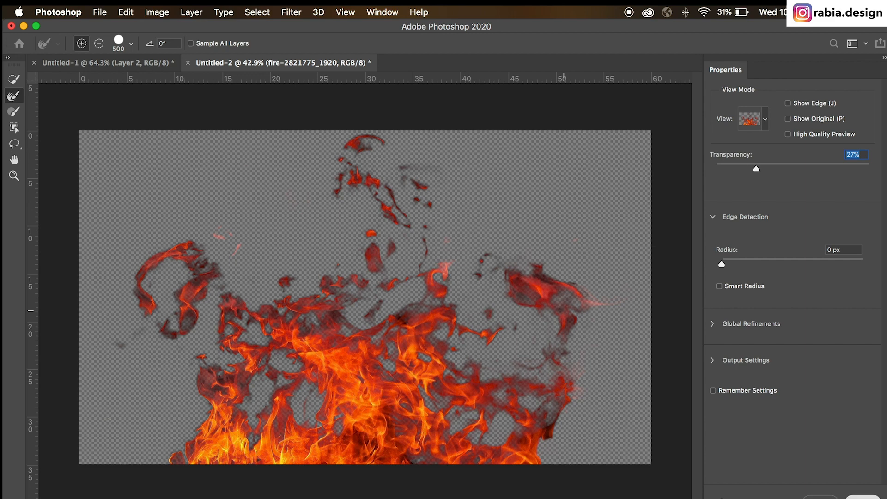
key("Return")
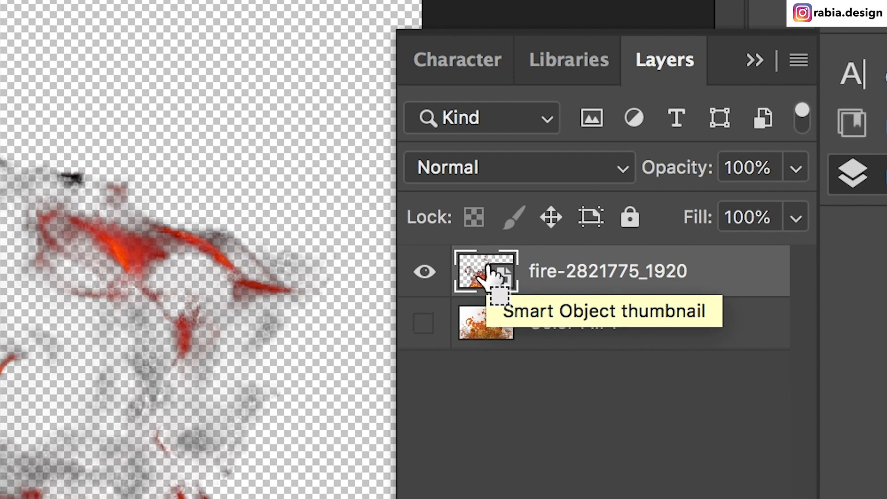
Step: Load the fire layer's outline as a selection and define it as a brush preset named Fire 2
left_click(536, 277, "ctrl")
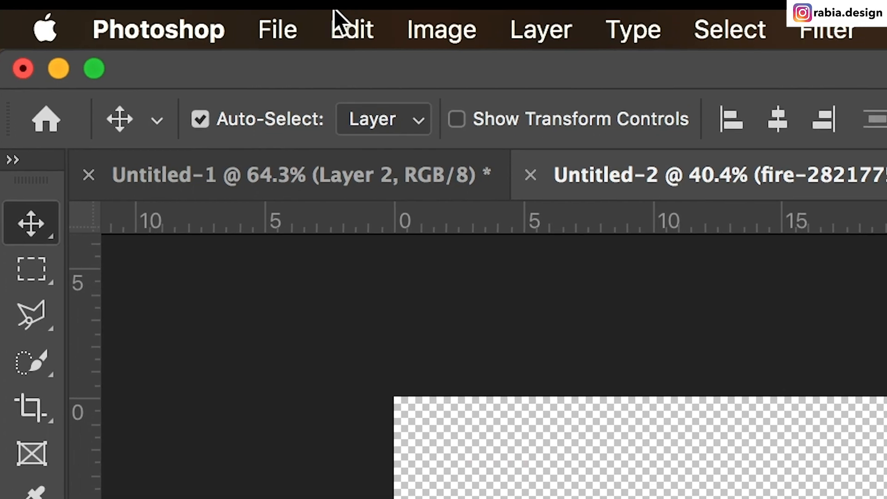
left_click(352, 19)
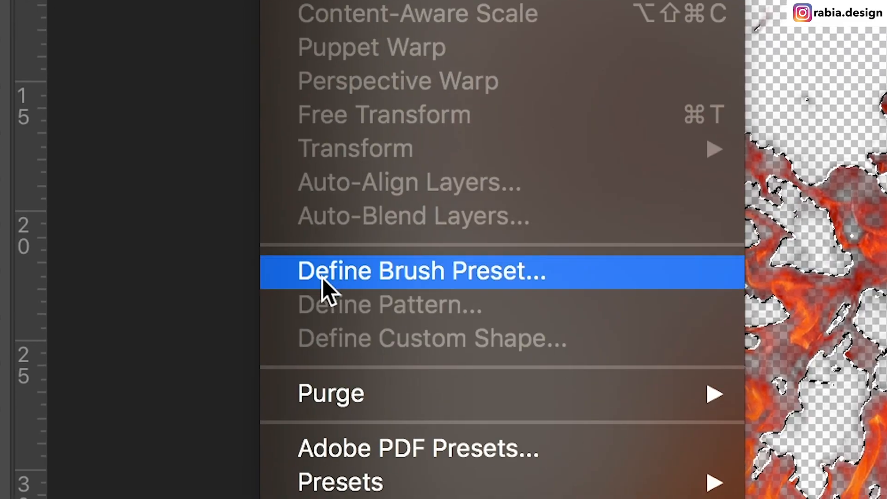
left_click(342, 272)
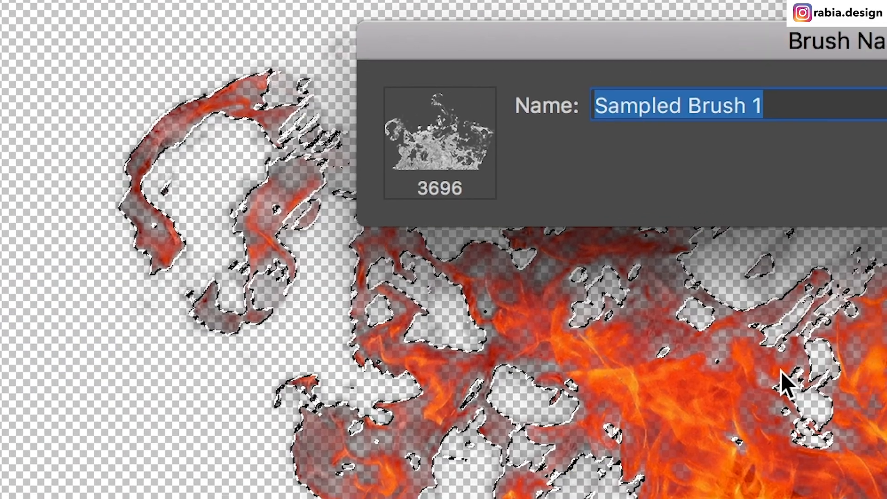
type("Fire 2")
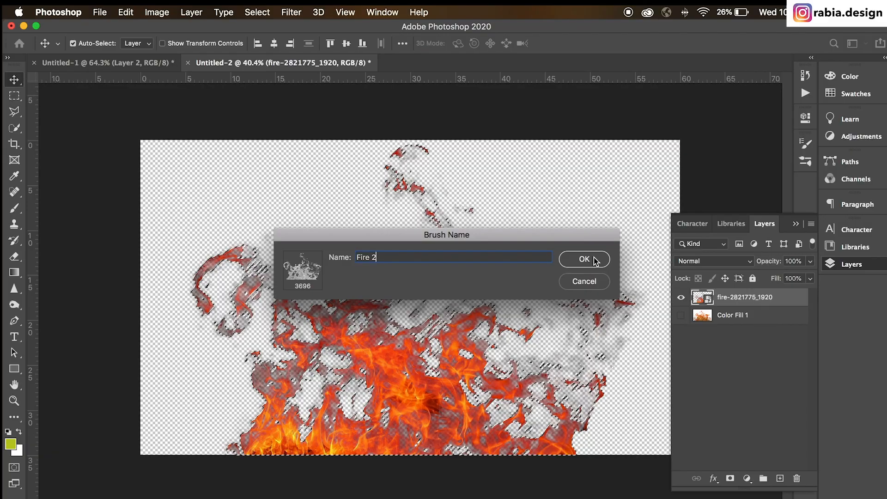
left_click(588, 258)
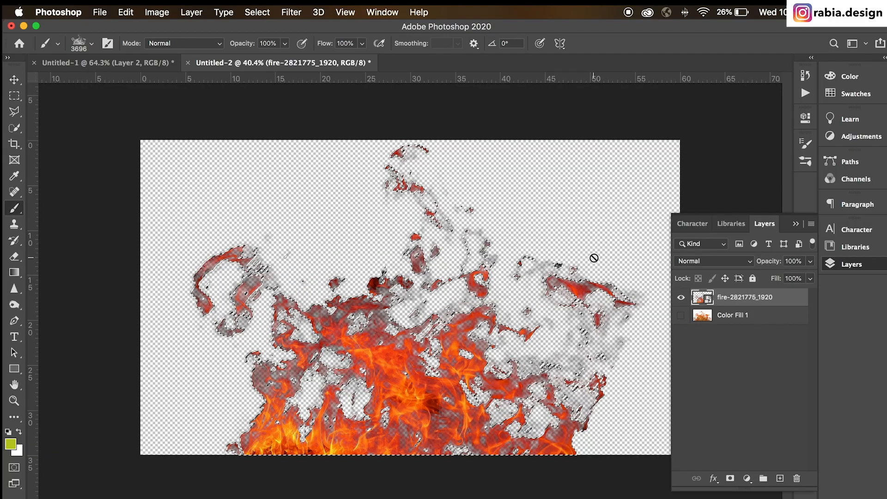
Step: Check the Fire 2 preset in the brush list, then hide the fire layer, select Color Fill 1 and deselect the flame outline
left_click(91, 43)
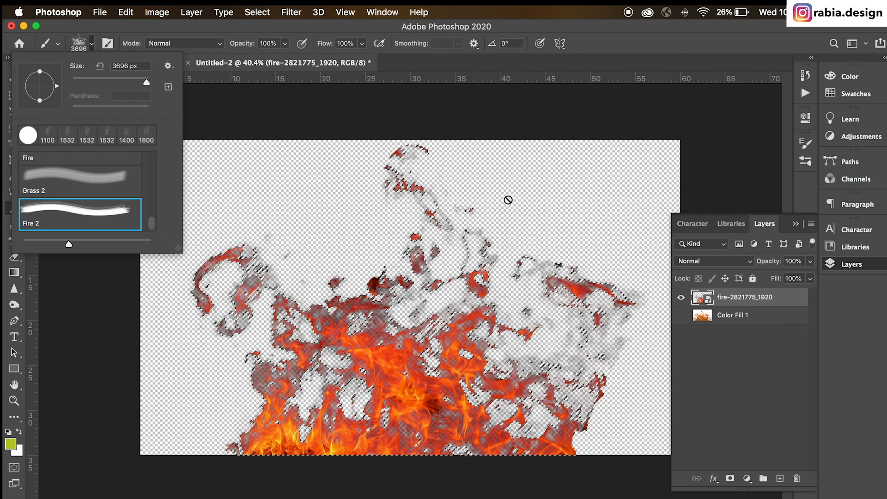
left_click(734, 318)
left_click(681, 297)
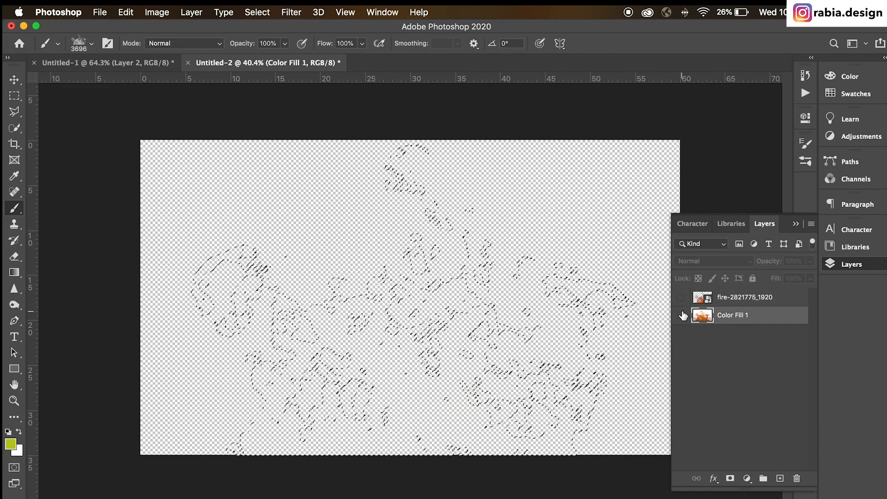
key("ctrl+d")
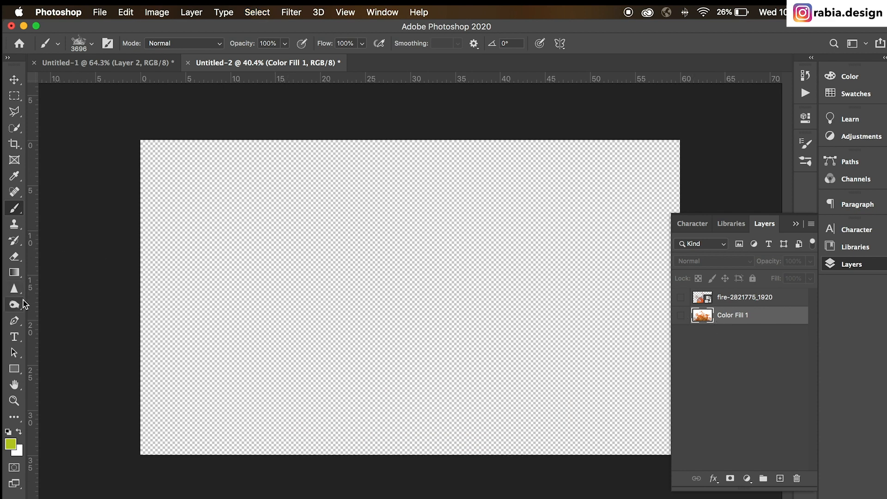
Step: Draw a rectangle about 4587 × 2721 px covering the whole canvas and fill it with black
left_click(14, 368)
left_click_drag(128, 134, 699, 466)
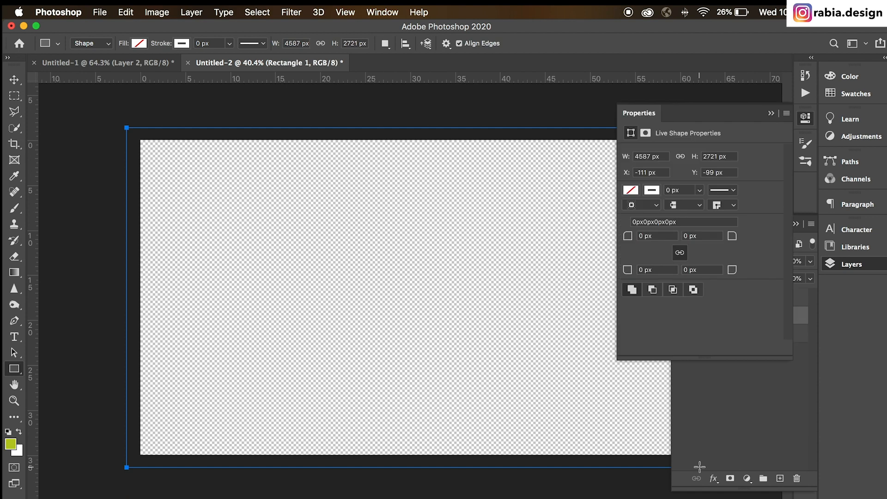
left_click(631, 190)
left_click(677, 256)
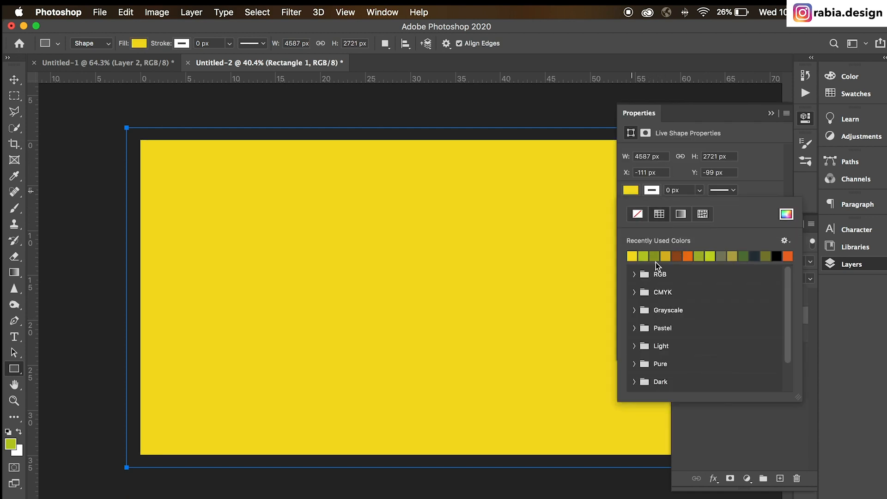
left_click(778, 257)
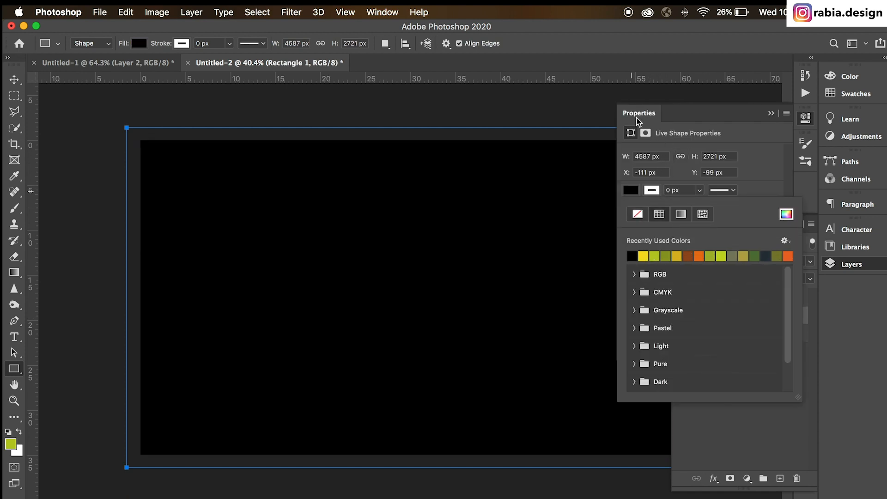
Step: Move the black rectangle's layer to the top of the layer stack
left_click(637, 117)
left_click_drag(724, 322, 742, 294)
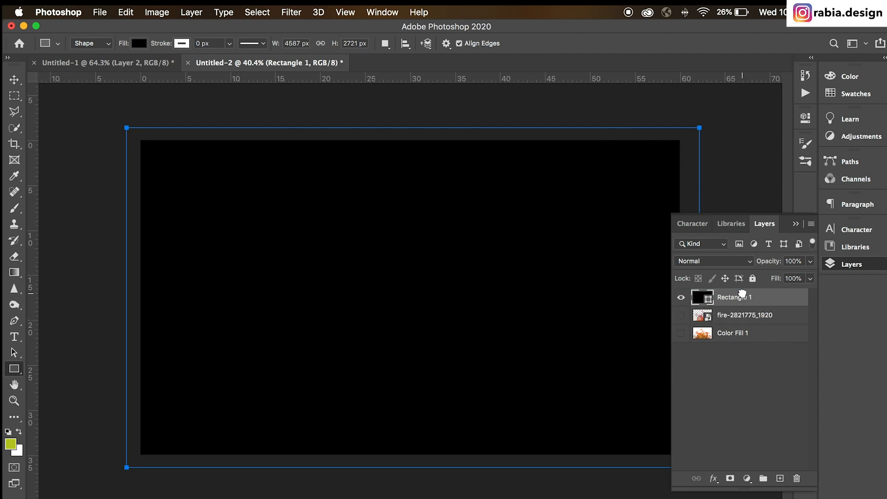
key("v")
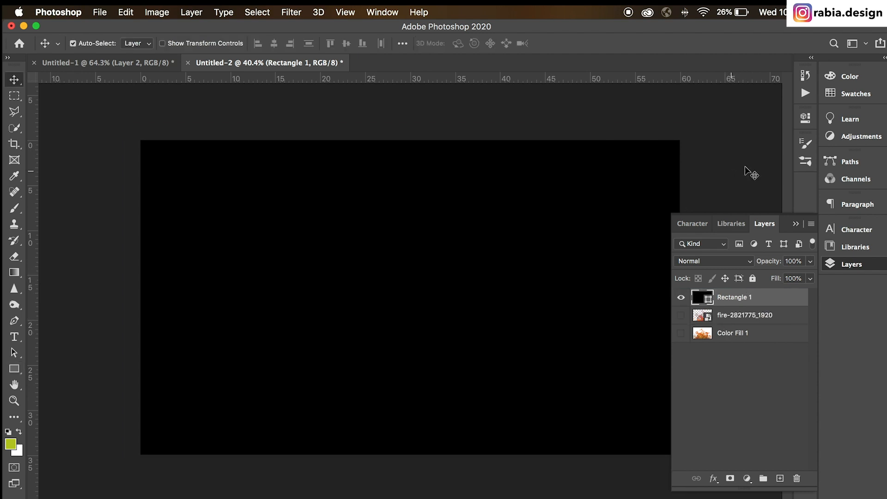
Step: Check that the Fire 2 brush is active and add a new empty layer above the black rectangle
key("b")
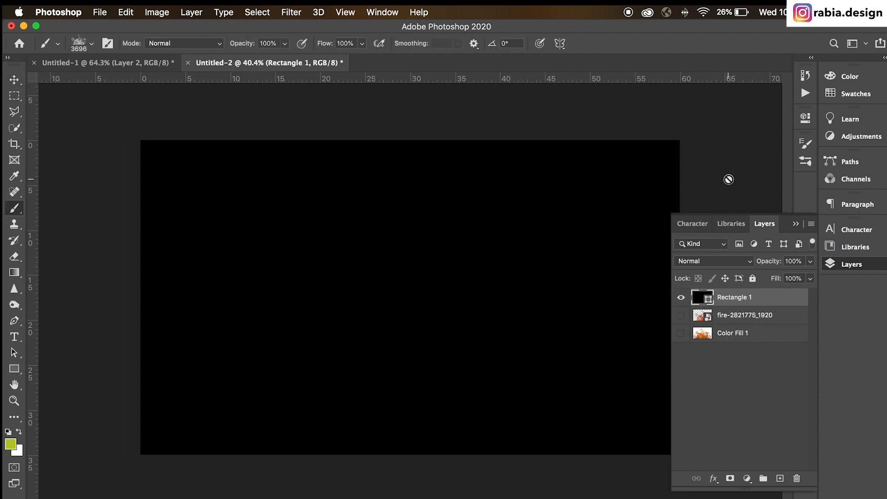
left_click(82, 45)
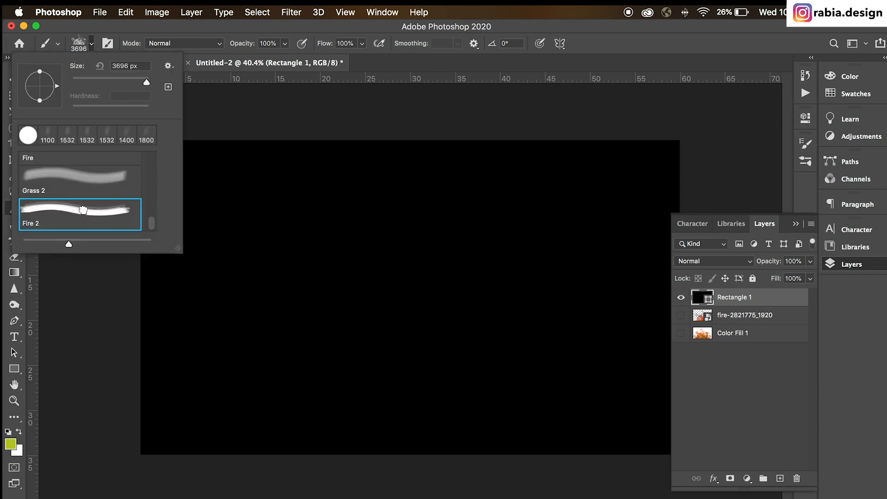
left_click(703, 375)
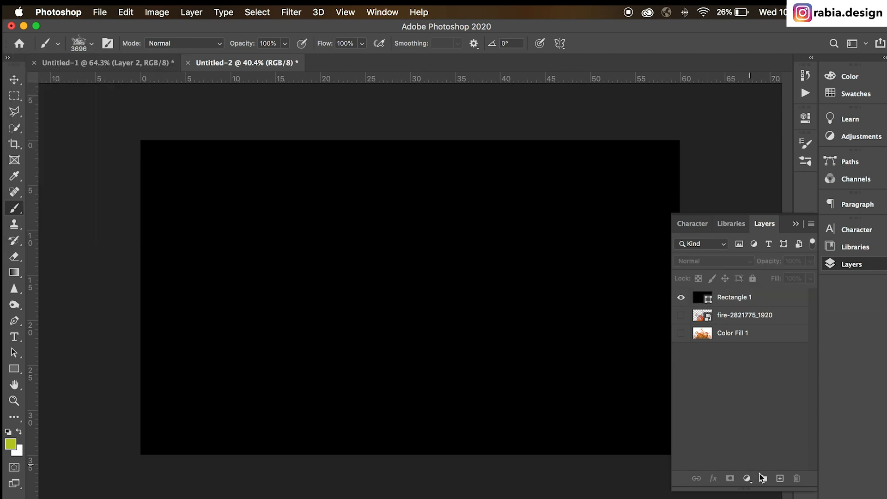
left_click(779, 478)
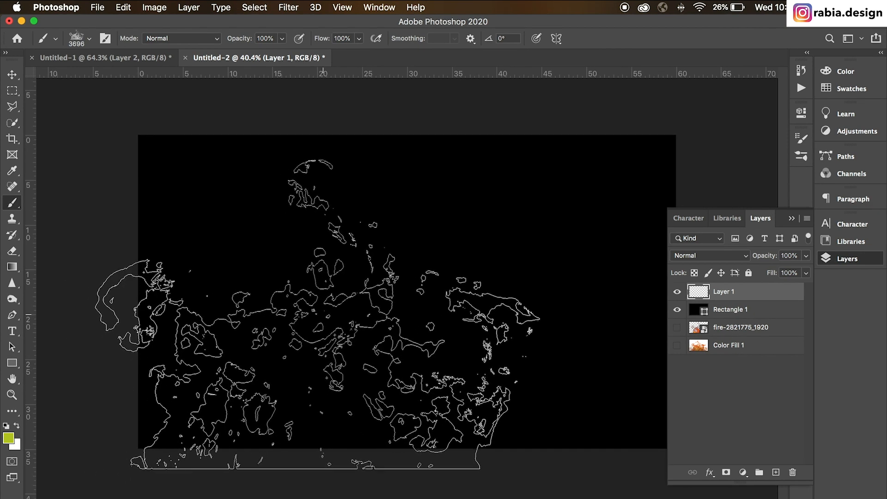
Step: Set the foreground color to orange #e95d25 and stamp one large flame across the middle of the black canvas
left_click(7, 437)
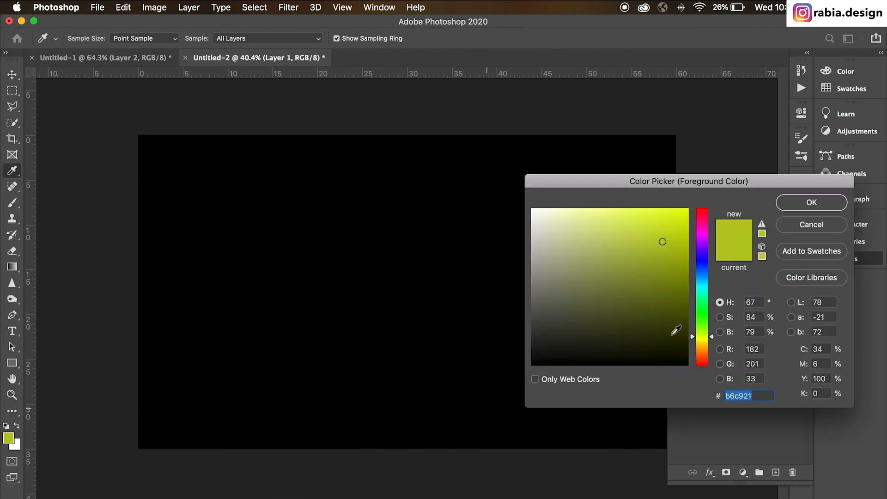
left_click(704, 355)
left_click_drag(703, 356, 704, 358)
left_click(662, 221)
left_click(824, 209)
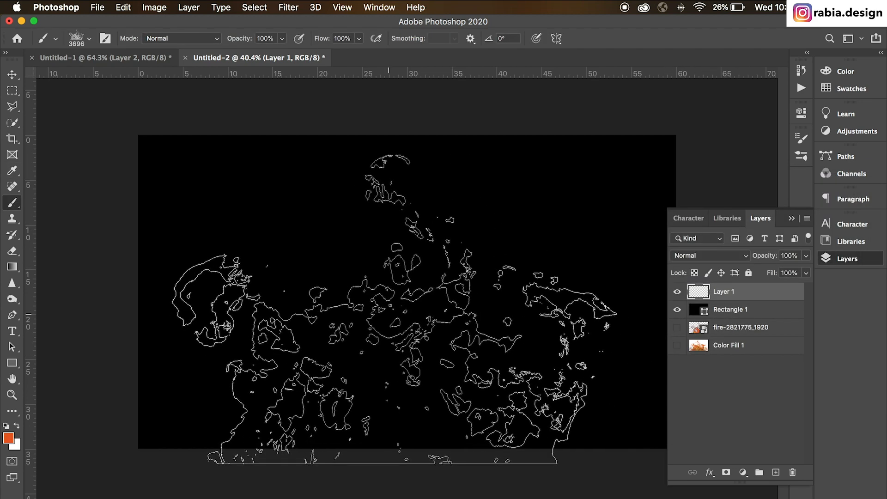
left_click(405, 307)
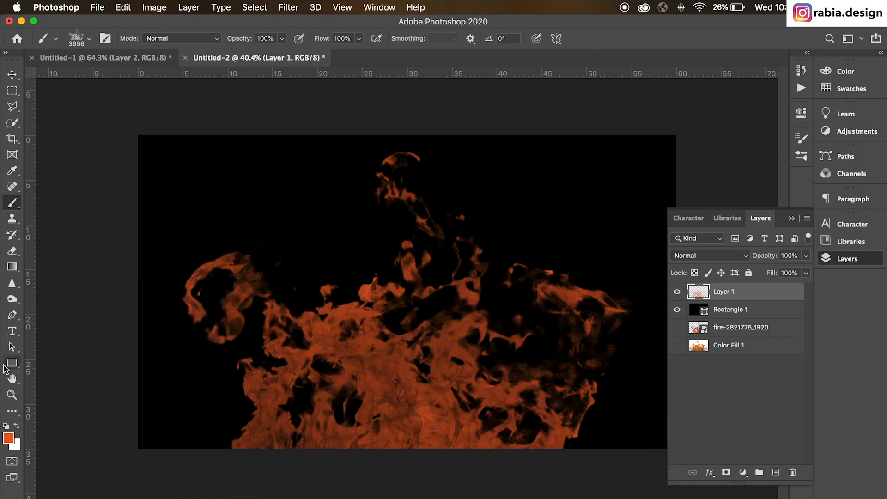
Step: Paint smaller yellow flames in #e8ae23 along the canvas's lower part with the fire brush reduced to about 2500 px
left_click(9, 437)
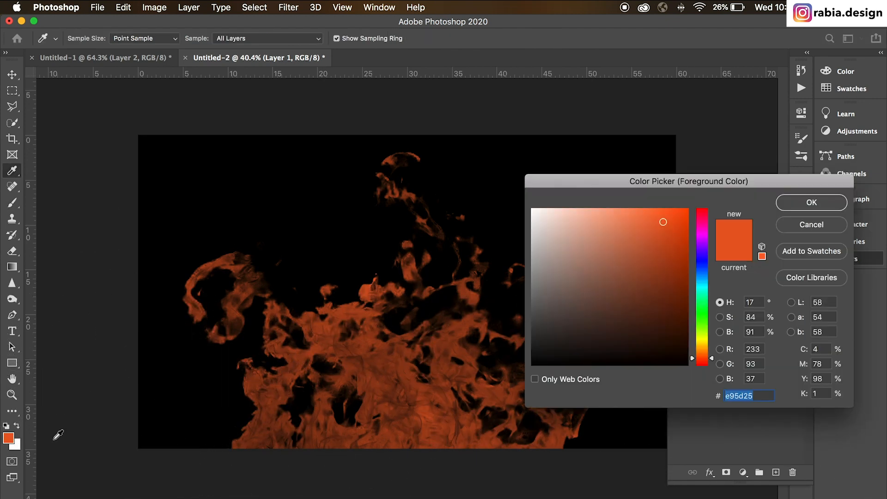
left_click(702, 347)
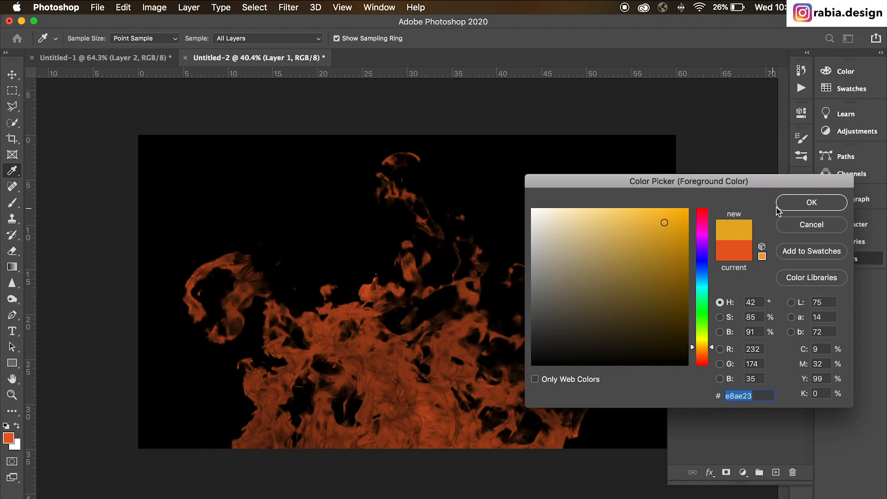
left_click(806, 203)
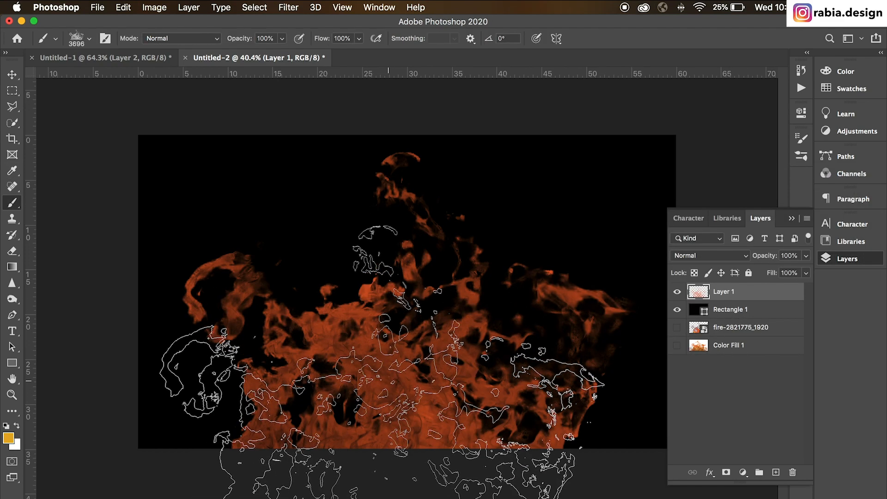
key("bracketleft")
key("bracketleft")
key("bracketleft")
key("bracketleft")
key("bracketleft")
key("bracketleft")
key("bracketleft")
key("bracketleft")
key("bracketleft")
key("bracketleft")
key("bracketleft")
key("bracketleft")
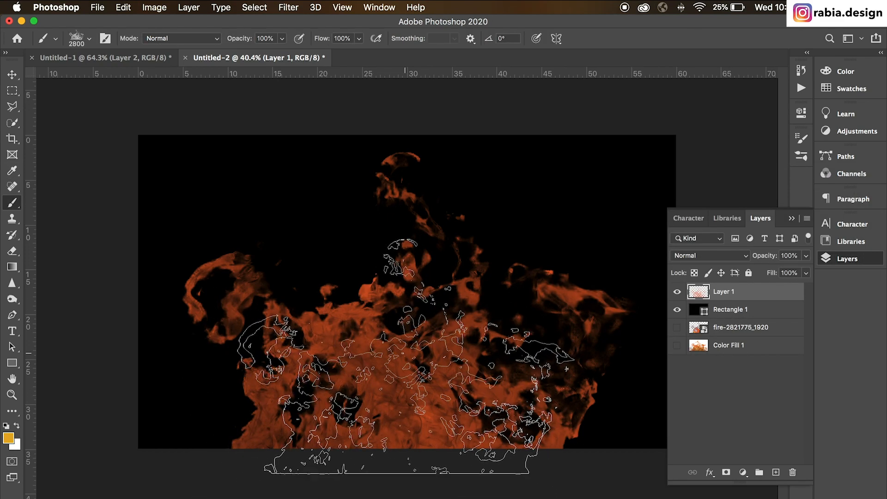
mouse_move(411, 370)
left_mouse_down()
mouse_move(505, 371)
mouse_move(559, 411)
mouse_move(267, 356)
mouse_move(448, 419)
mouse_move(441, 366)
left_mouse_up()
Step: Sample the dark orange from the painted flames and stamp more fire over the lower middle, lower left and right side
left_click(357, 318, "alt")
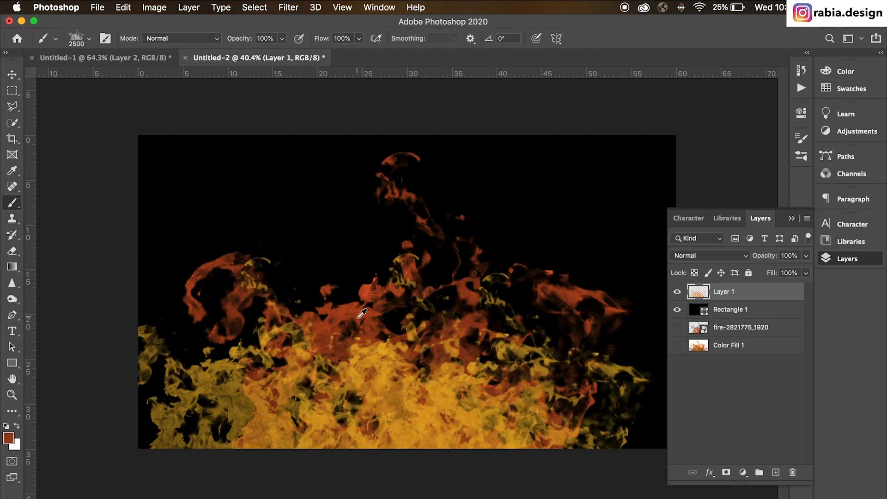
left_click(442, 388)
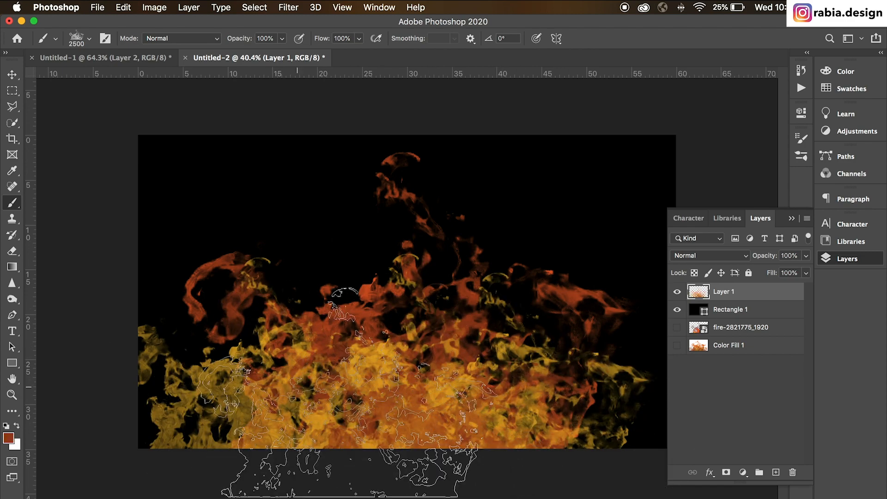
left_click(298, 390)
left_click(542, 327)
key("v")
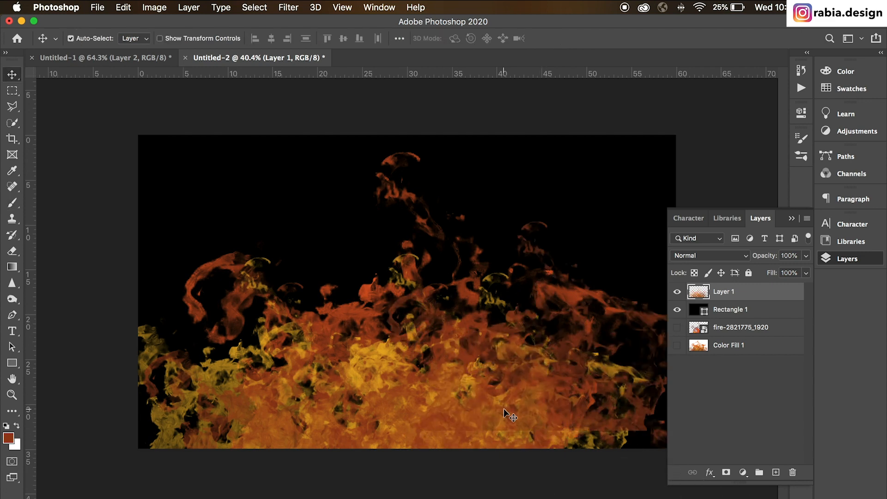
Step: Compare the finished grass painting in Untitled-1 with the fire painting in Untitled-2
left_click(111, 58)
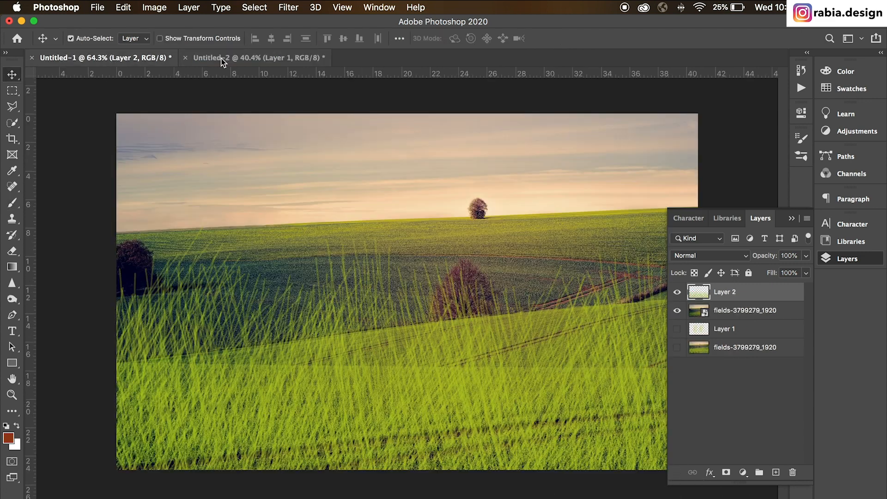
left_click(224, 60)
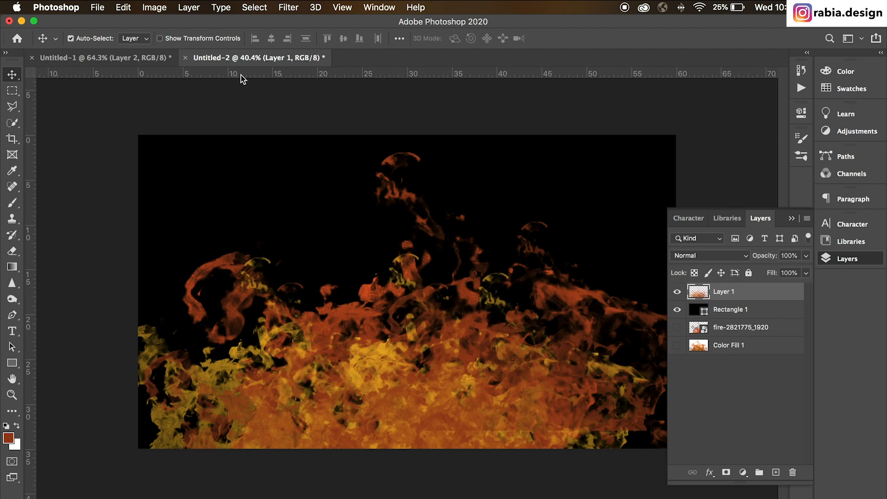
left_click(135, 59)
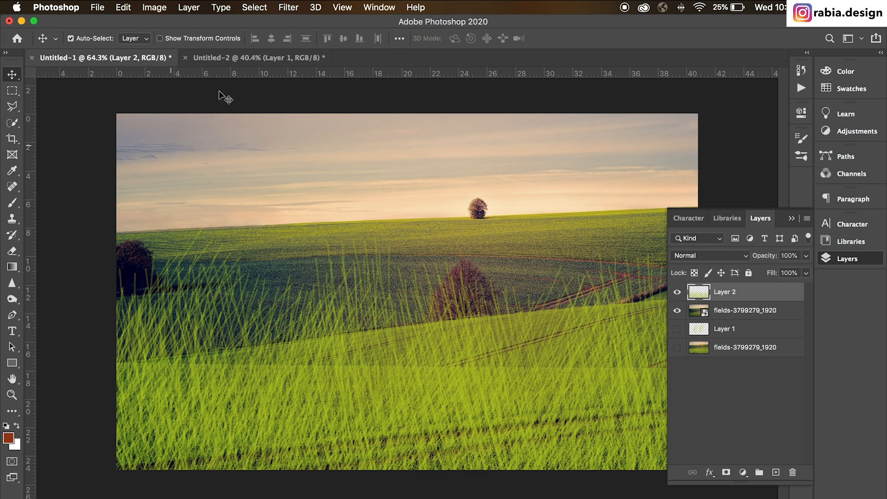
left_click(225, 59)
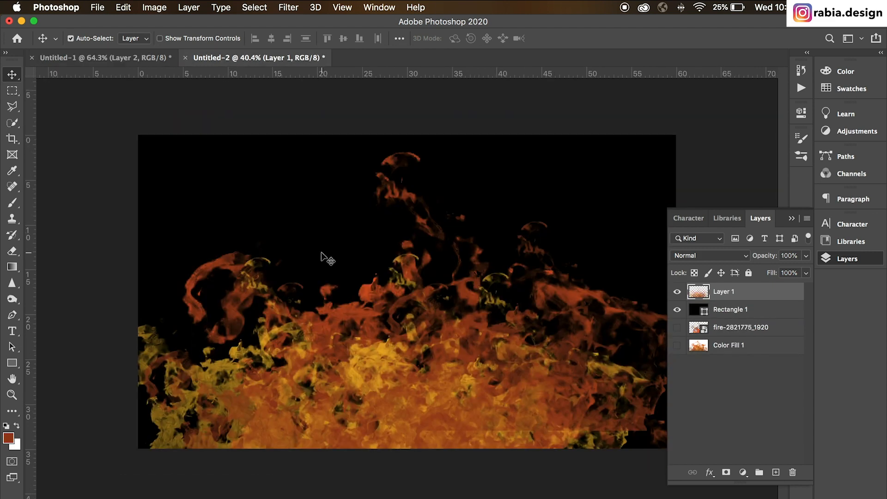